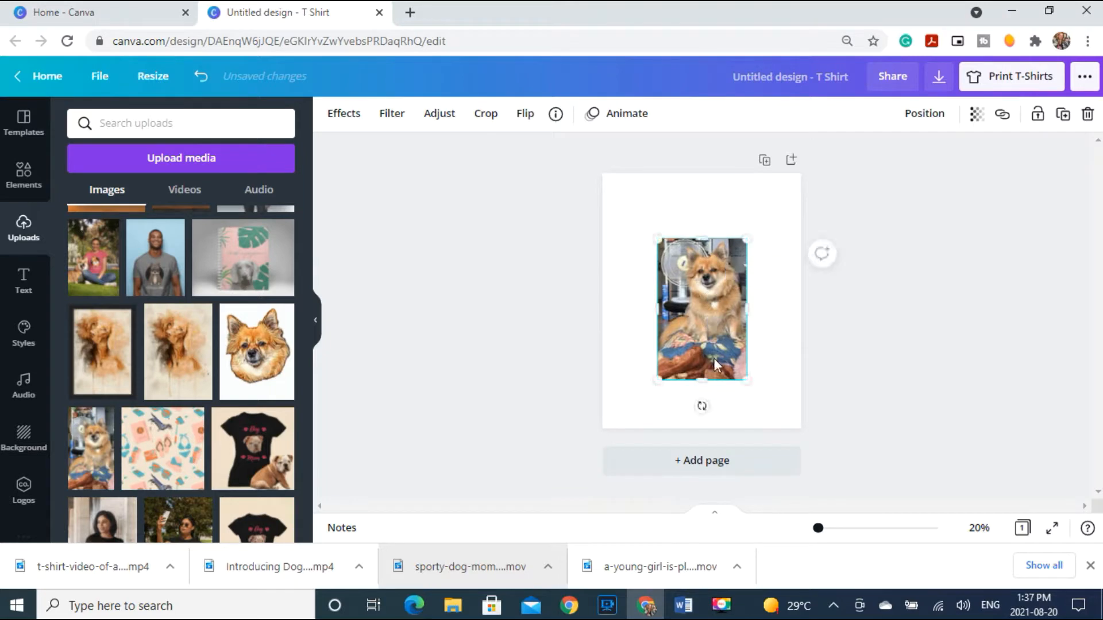
Reposition and enlarge the dog photo so it fills most of the page with a narrow margin around it
left_click_drag(706, 378, 704, 363)
left_click_drag(659, 239, 625, 194)
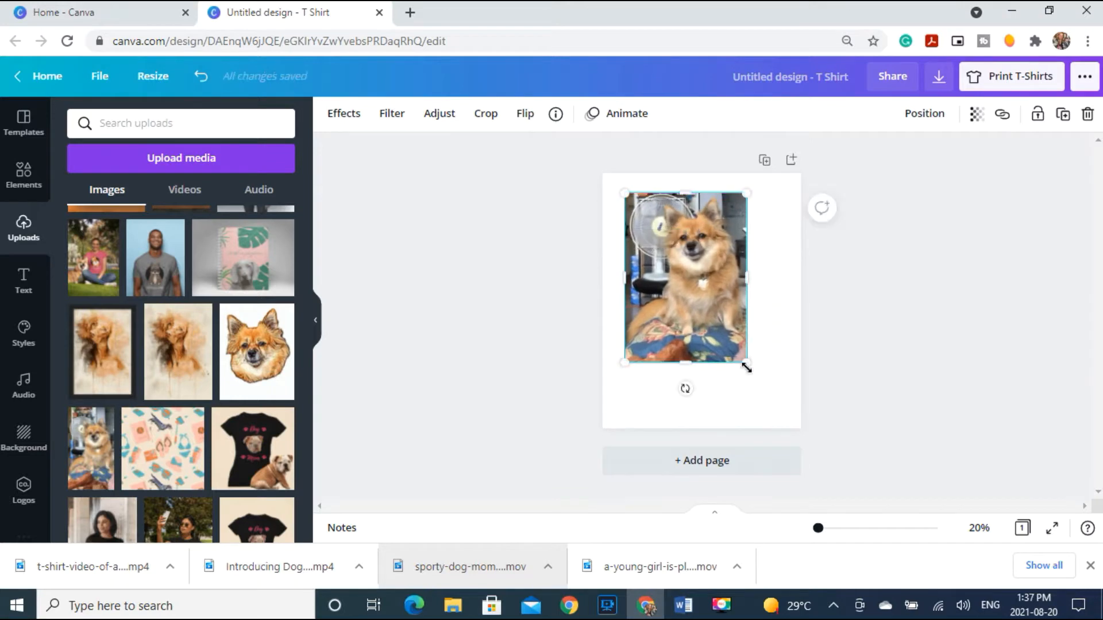
left_click_drag(751, 370, 776, 403)
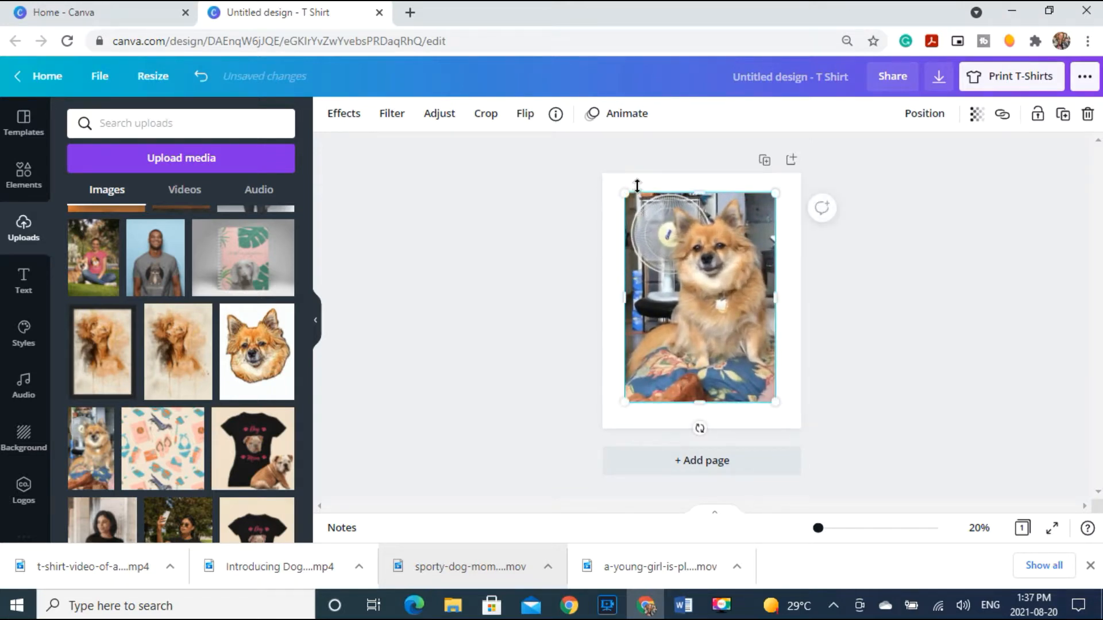
Remove the background of the dog photo with the Background Remover effect
left_click(346, 117)
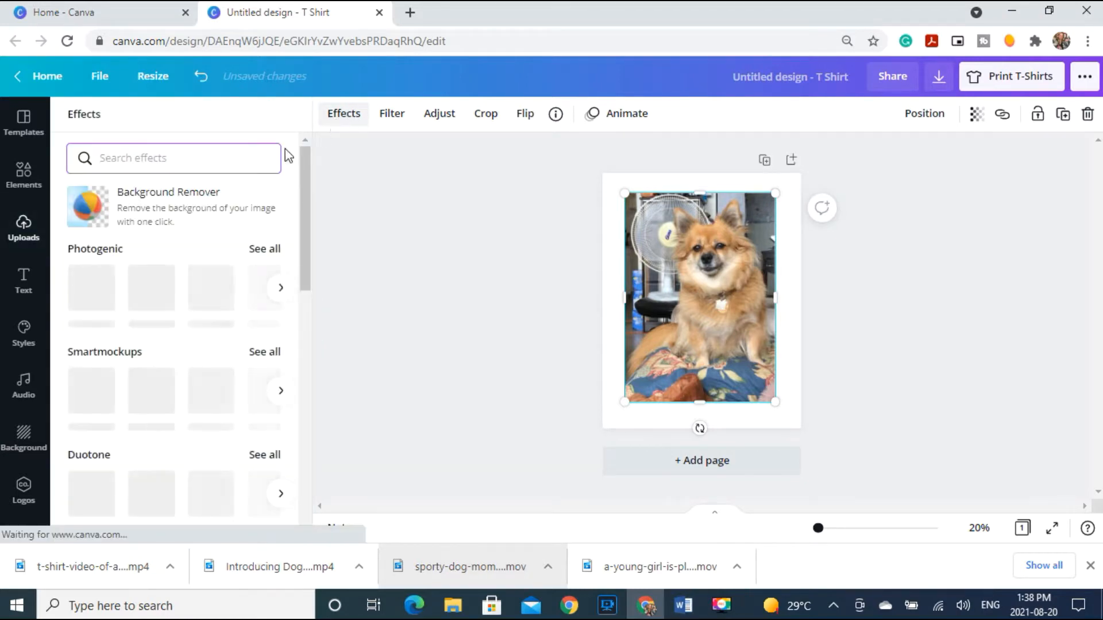
left_click(214, 205)
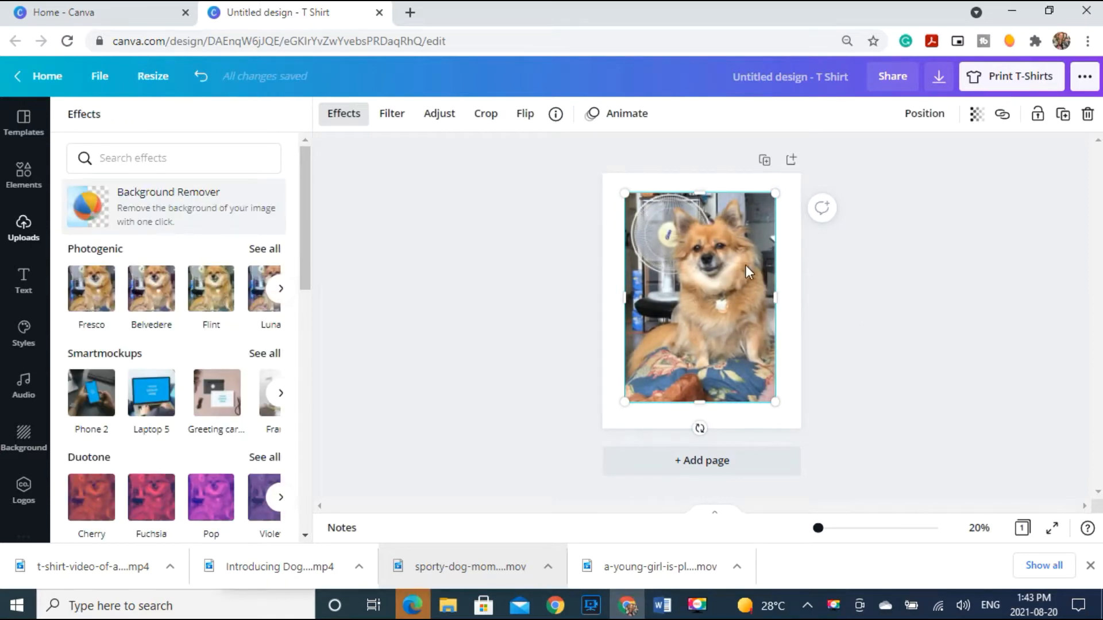
left_click(222, 201)
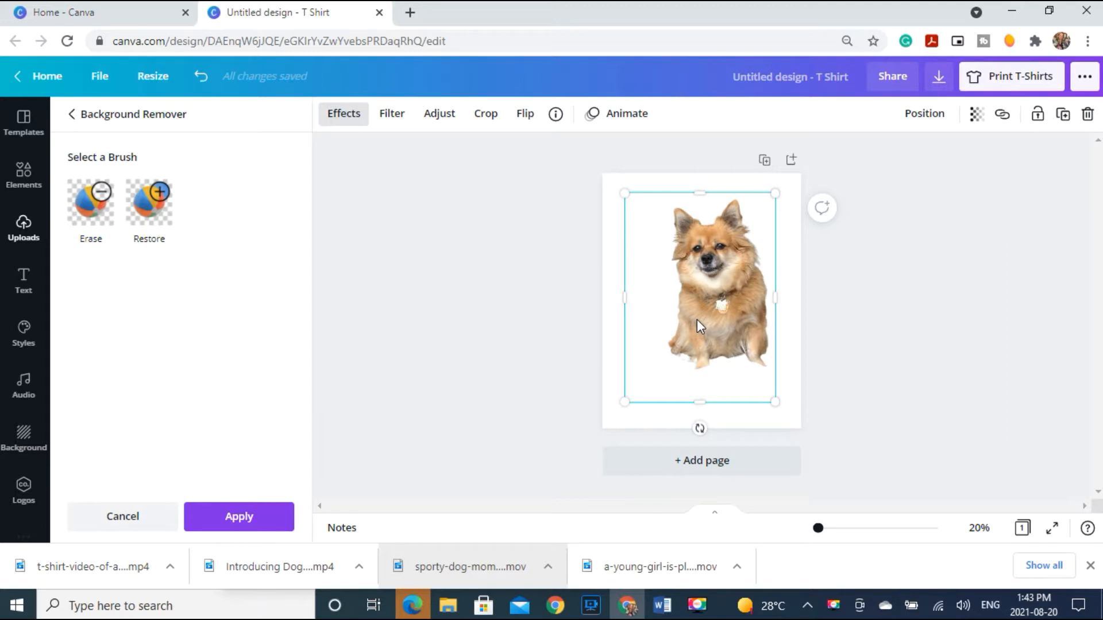
Erase the dog's legs and lower body with the Erase brush at size 47
left_click(94, 203)
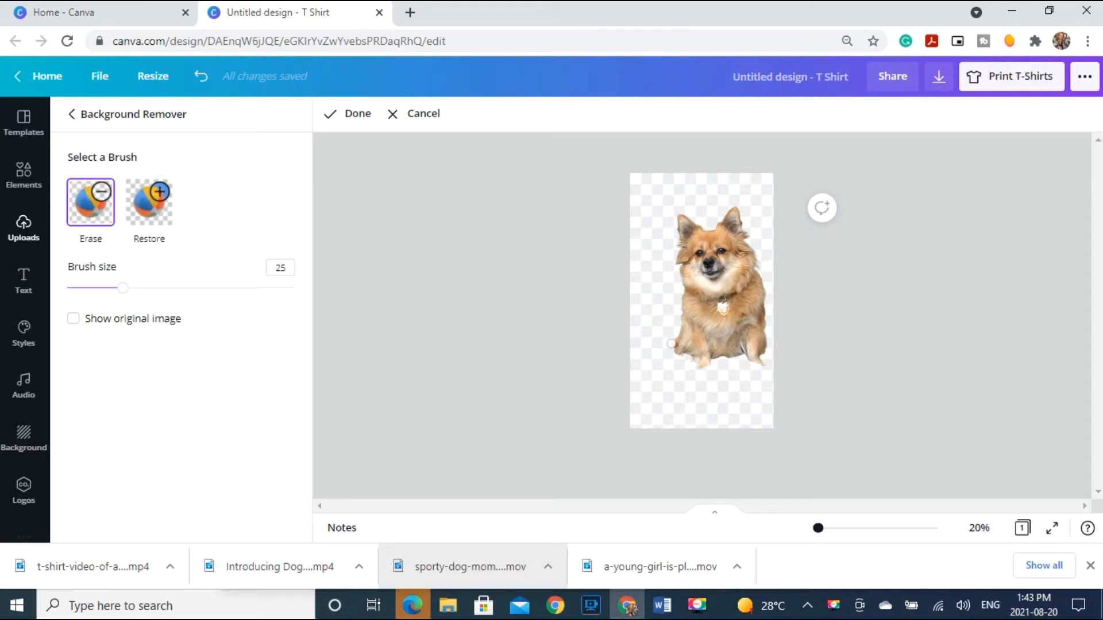
left_click_drag(126, 293, 174, 293)
mouse_move(703, 343)
left_mouse_down()
mouse_move(707, 373)
mouse_move(677, 344)
mouse_move(702, 363)
mouse_move(683, 335)
mouse_move(724, 348)
mouse_move(704, 344)
mouse_move(706, 355)
mouse_move(740, 348)
left_mouse_up()
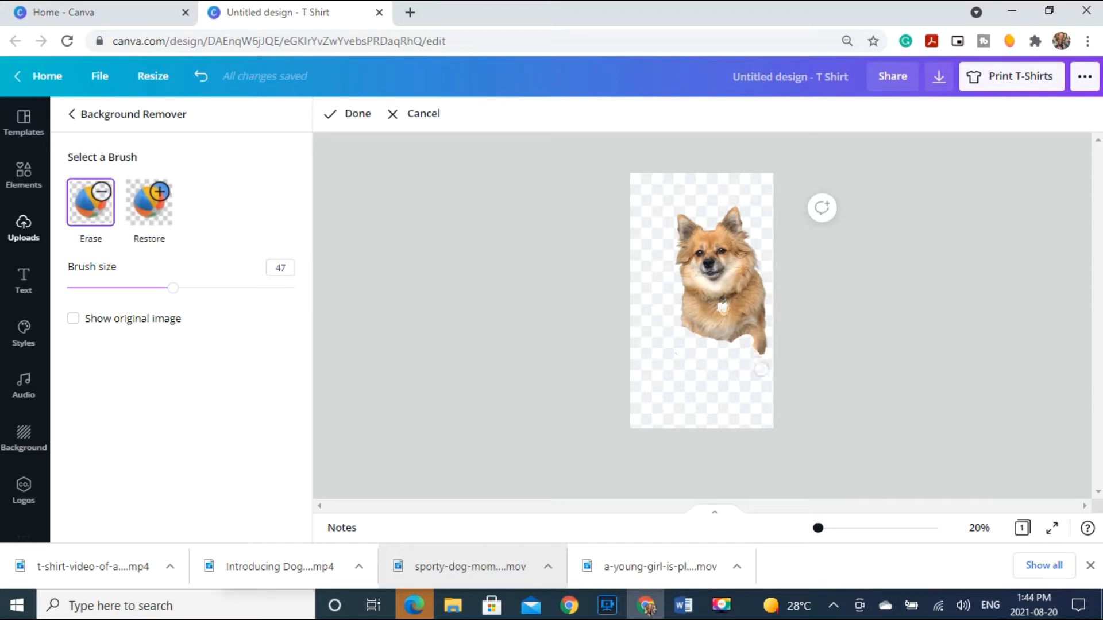
mouse_move(737, 368)
left_mouse_down()
mouse_move(765, 293)
mouse_move(741, 339)
left_mouse_up()
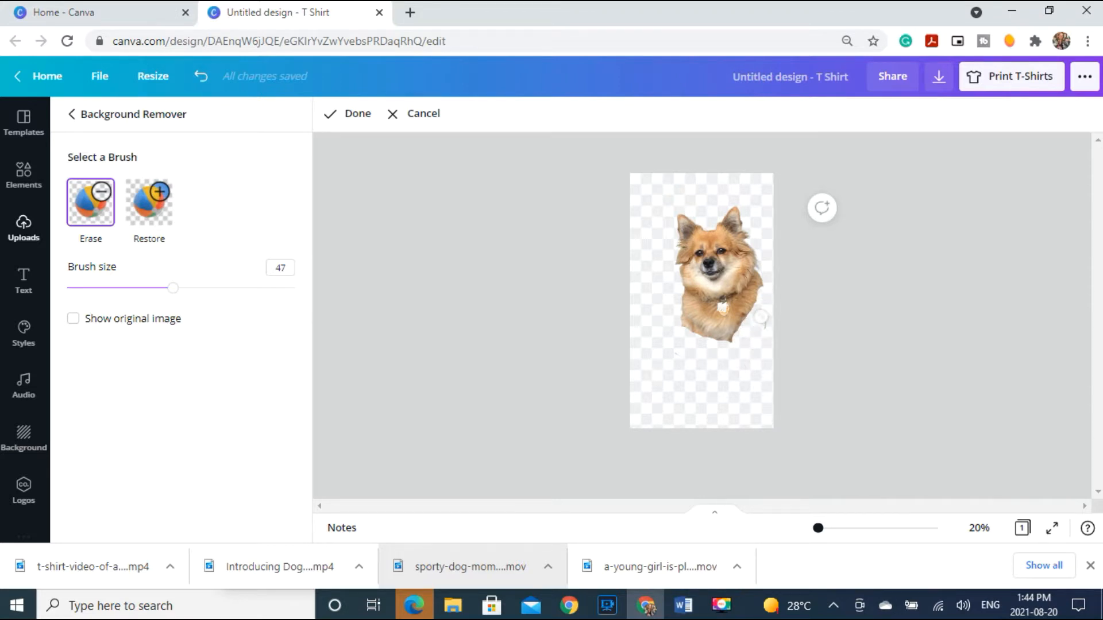
Erase the dog's remaining chest and collar area so only the head is kept, and apply the background removal edits
left_click_drag(818, 529, 825, 530)
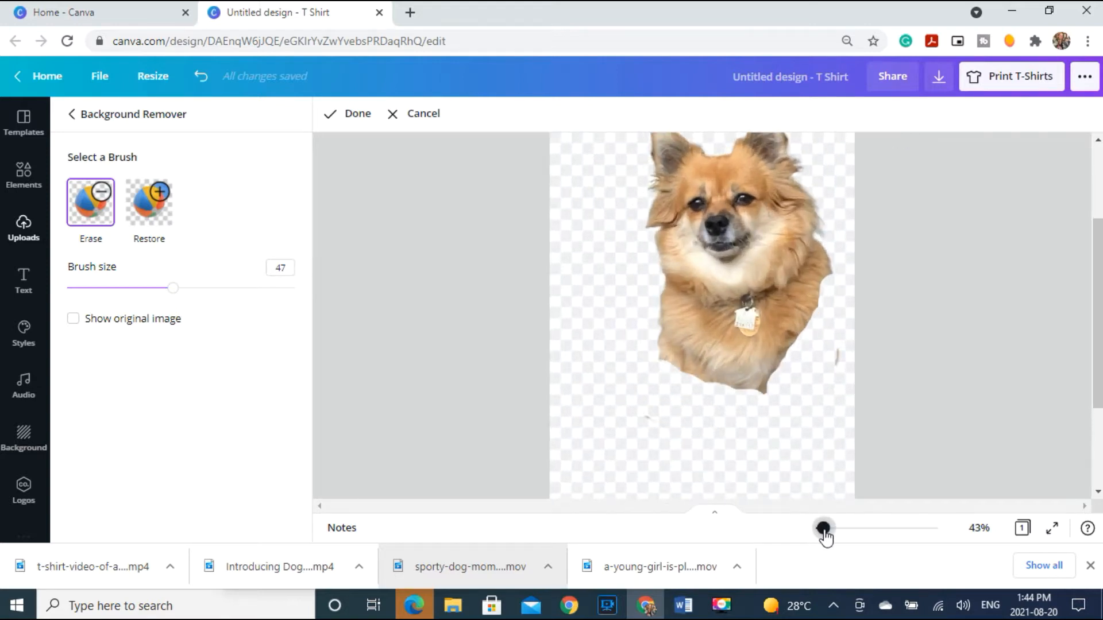
mouse_move(845, 354)
left_mouse_down()
mouse_move(724, 405)
mouse_move(802, 358)
mouse_move(704, 380)
mouse_move(744, 374)
mouse_move(657, 356)
mouse_move(731, 371)
mouse_move(679, 355)
mouse_move(658, 329)
mouse_move(687, 338)
mouse_move(658, 293)
mouse_move(722, 351)
mouse_move(765, 345)
mouse_move(801, 323)
mouse_move(720, 335)
mouse_move(761, 322)
mouse_move(683, 310)
mouse_move(691, 314)
mouse_move(660, 289)
mouse_move(700, 316)
mouse_move(760, 318)
mouse_move(803, 293)
mouse_move(825, 246)
mouse_move(812, 326)
left_mouse_up()
mouse_move(825, 265)
left_mouse_down()
mouse_move(830, 223)
mouse_move(826, 252)
left_mouse_up()
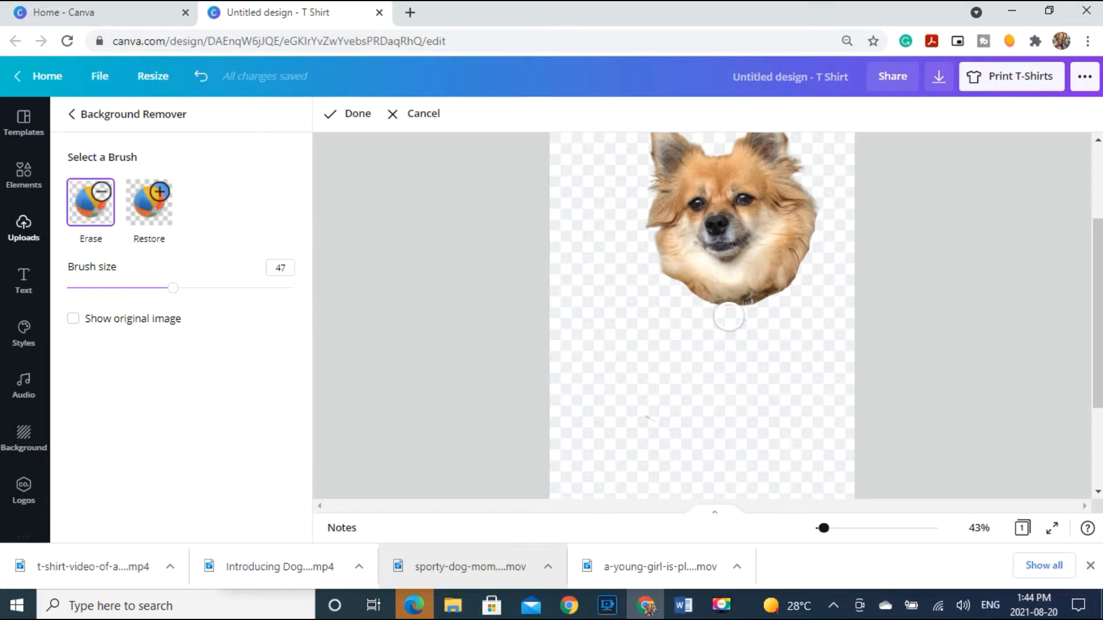
left_click_drag(1098, 283, 1097, 324)
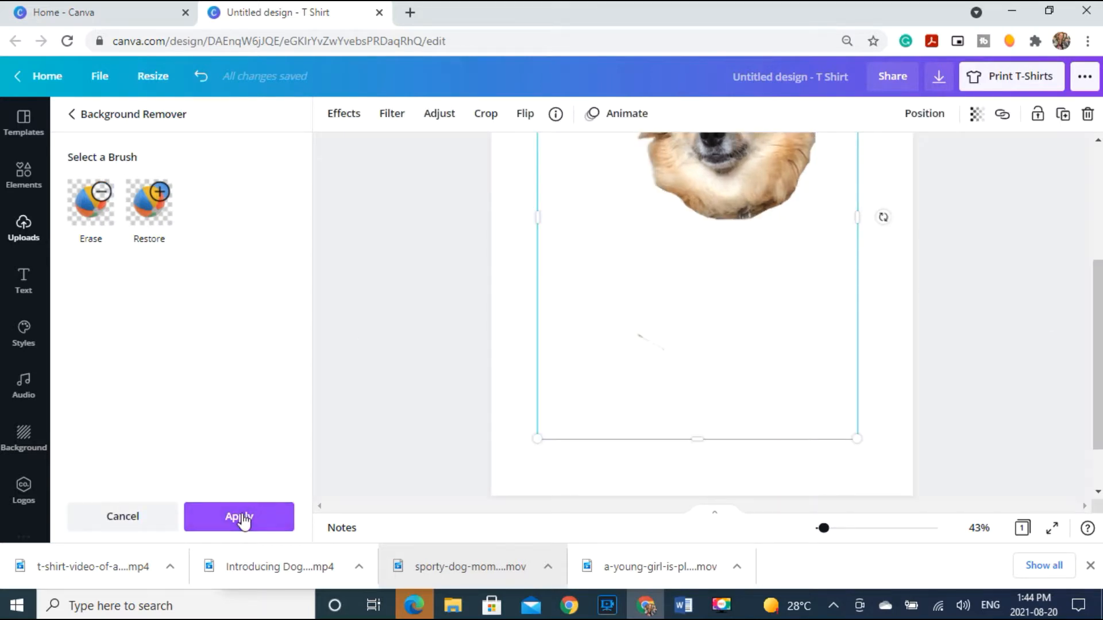
left_click(242, 514)
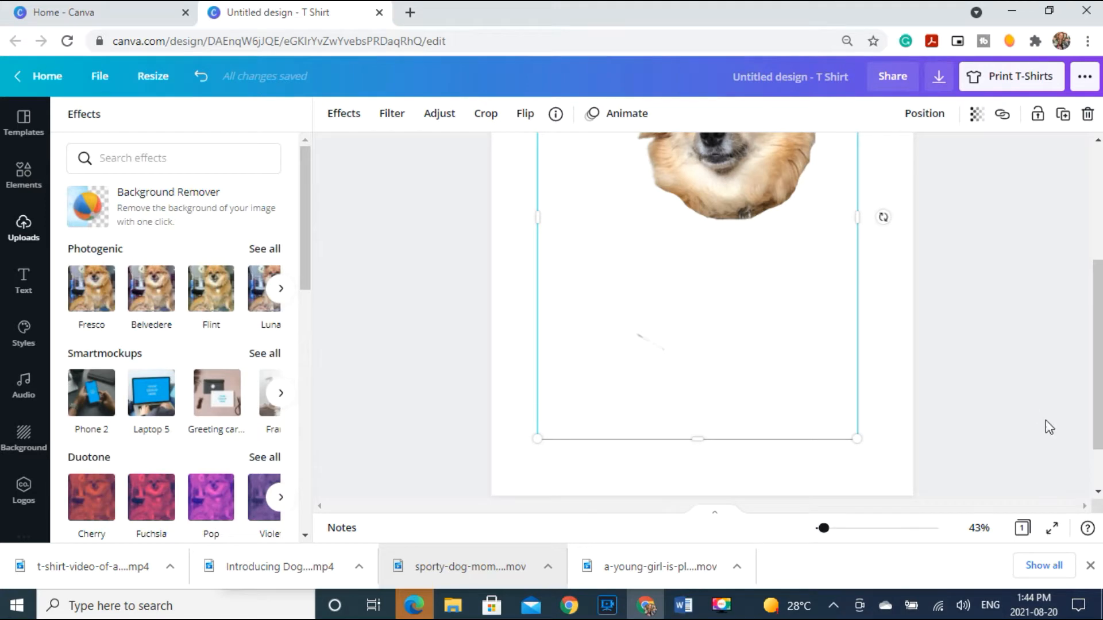
Crop the dog image closely around the head and move it to the middle of the page
left_click_drag(1098, 440, 1098, 373)
left_click(1033, 438)
left_click_drag(824, 529, 822, 536)
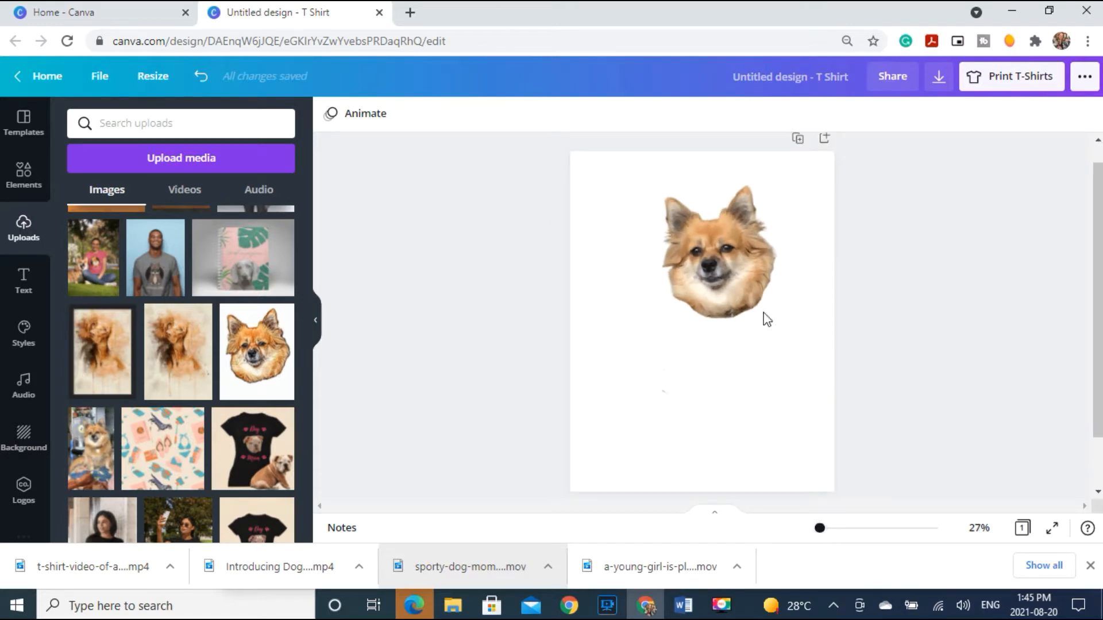
left_click(714, 288)
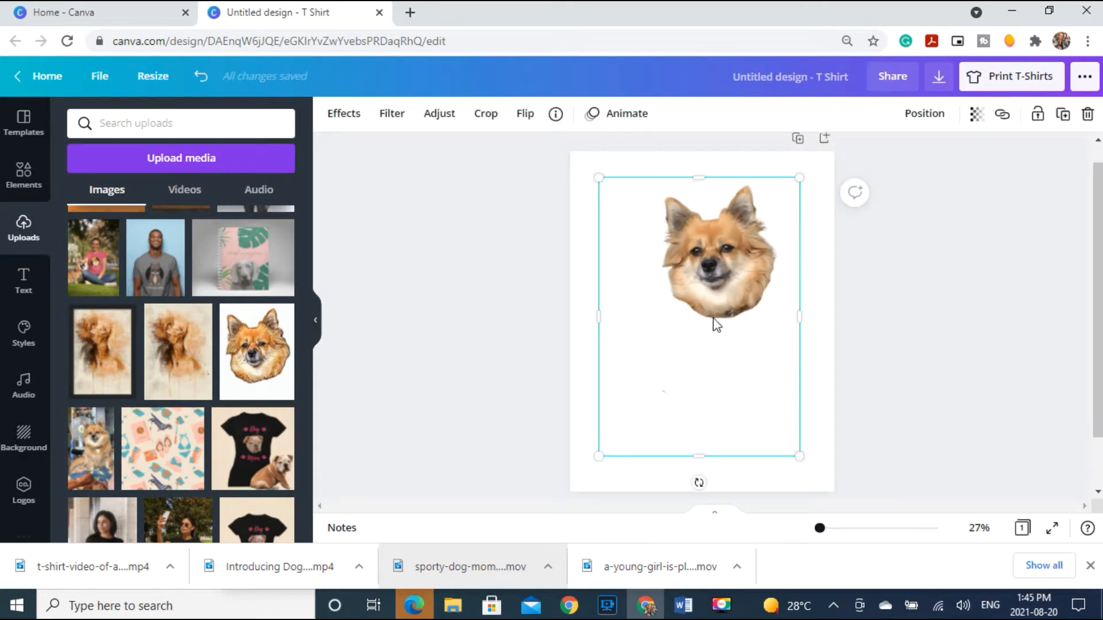
left_click_drag(707, 352, 705, 326)
left_click_drag(598, 251, 647, 251)
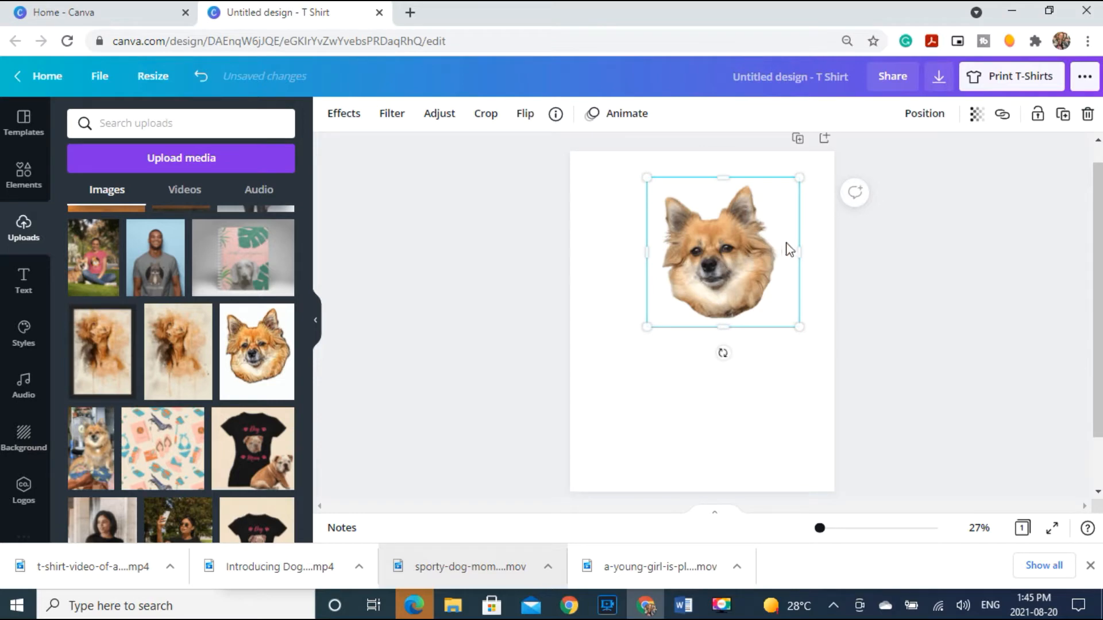
left_click_drag(793, 249, 731, 325)
left_click(682, 206)
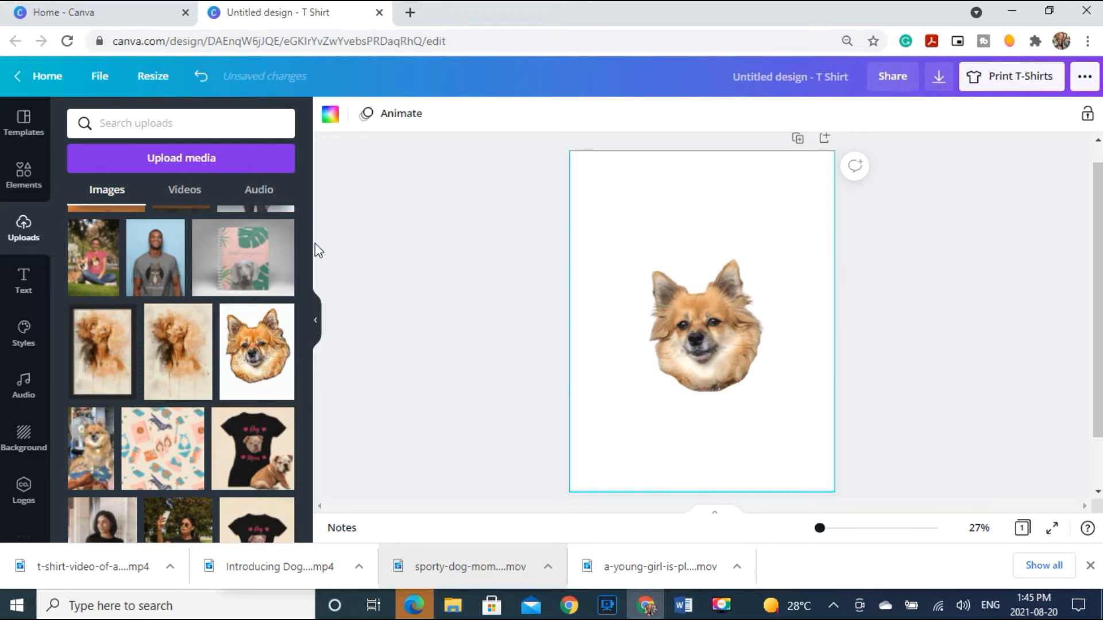
Add the "Cheers to the new year" text combination, place it above the dog's head and enlarge it to most of the page width
left_click(24, 282)
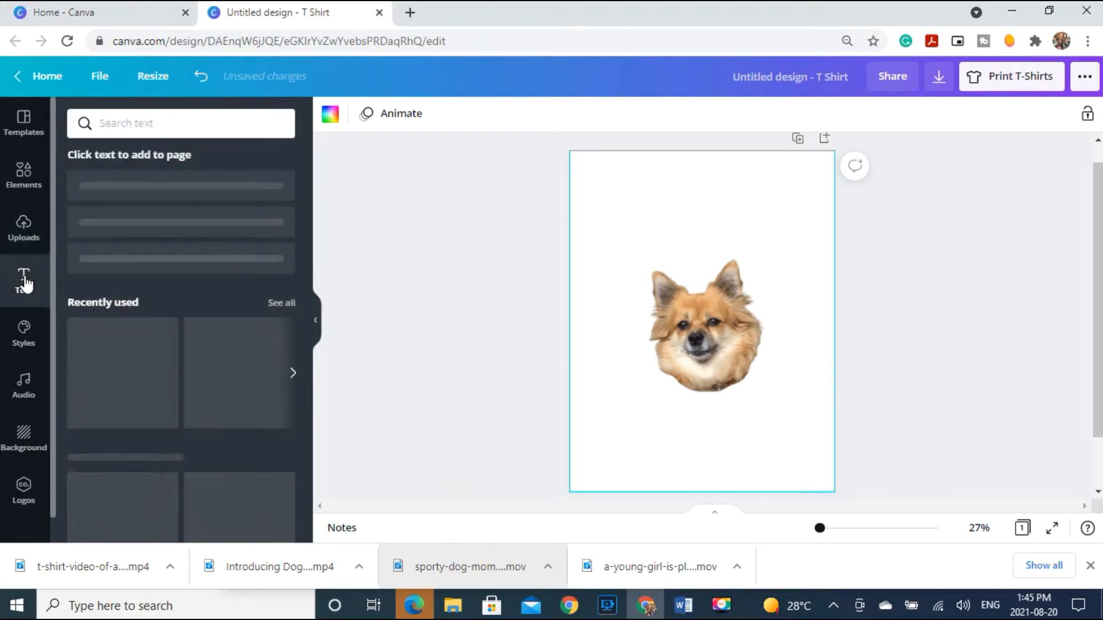
left_click_drag(310, 250, 311, 462)
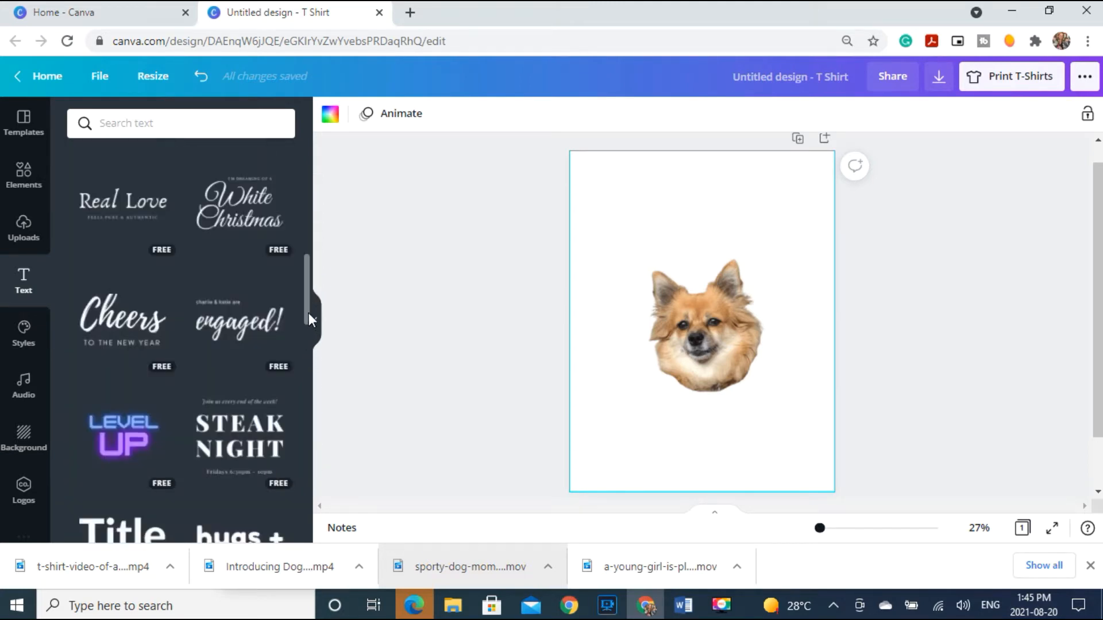
left_click(143, 322)
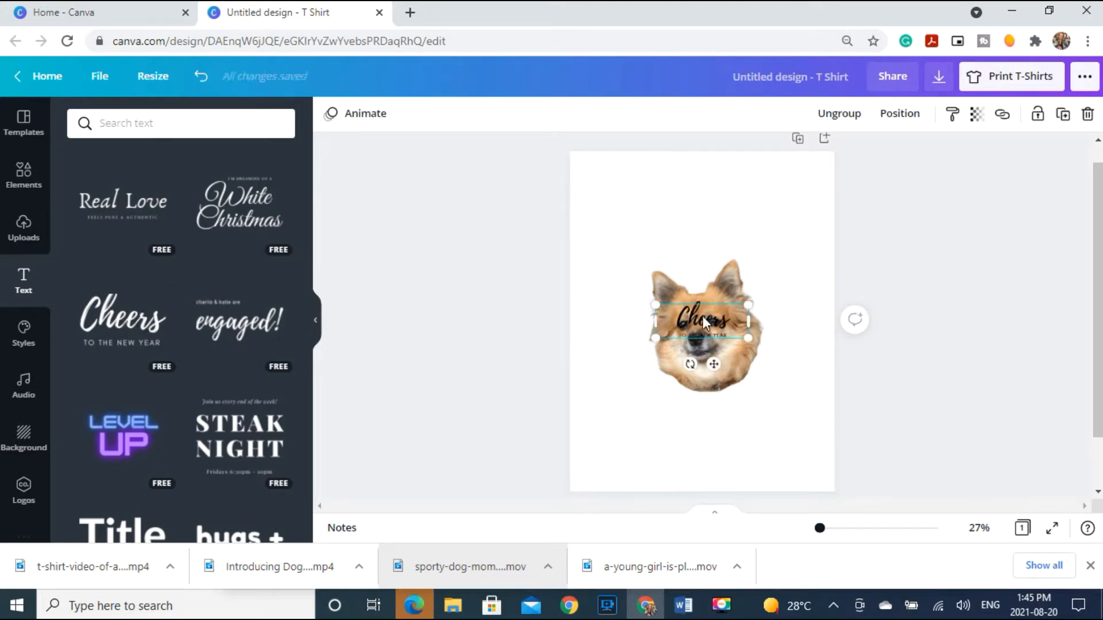
left_click_drag(702, 238, 707, 234)
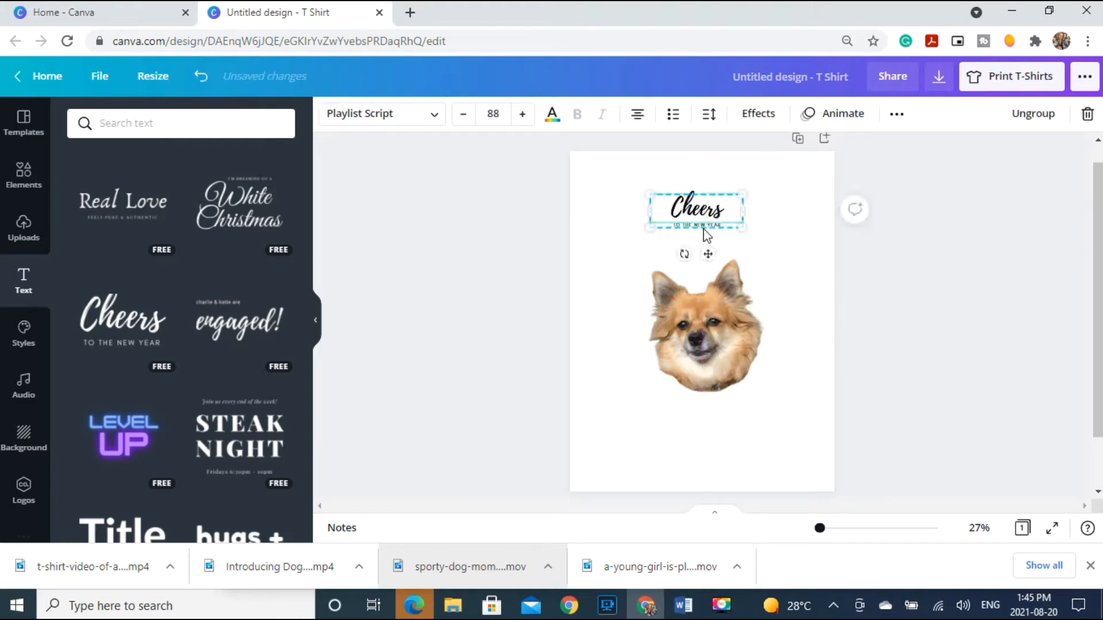
left_click_drag(783, 256, 808, 268)
left_click_drag(628, 187, 585, 171)
Delete only the "TO THE NEW YEAR" line from the text group
left_click(755, 246)
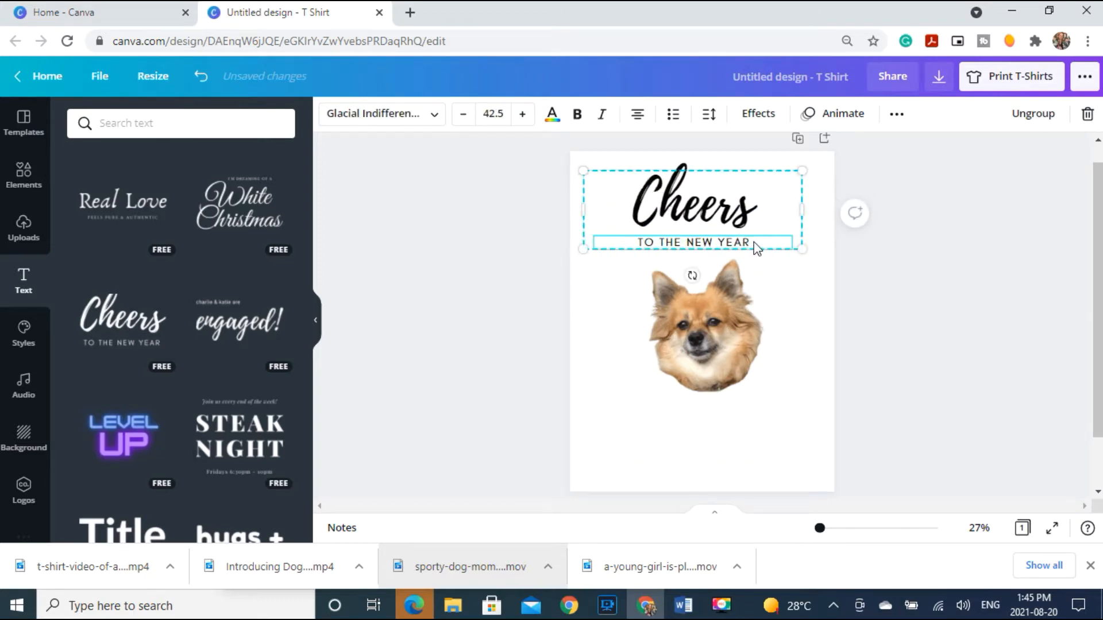
left_click(755, 242)
left_click(1088, 115)
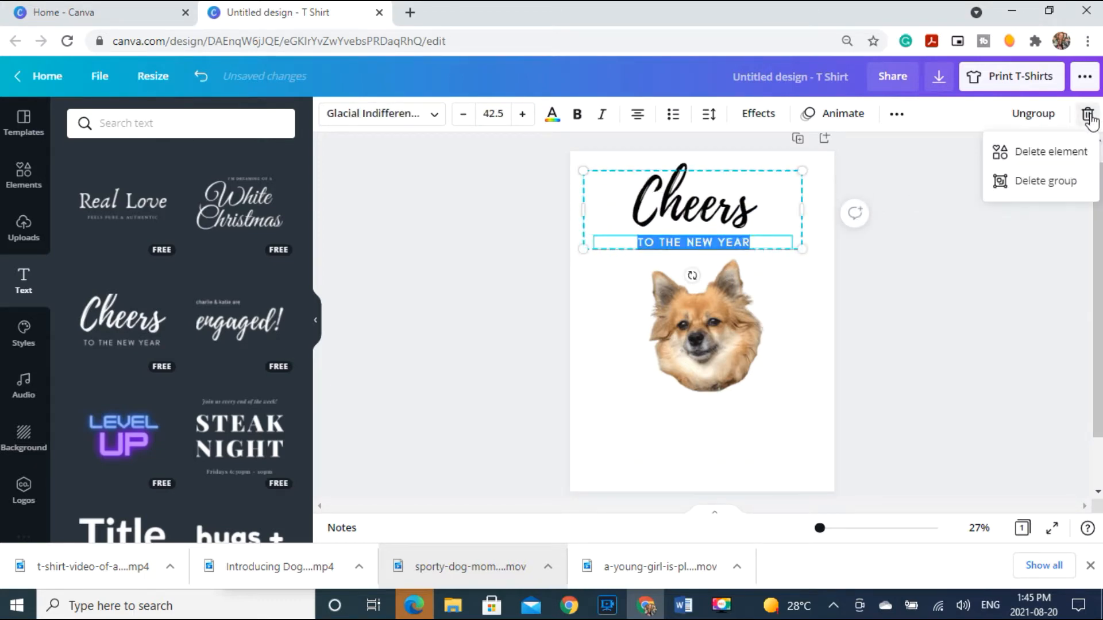
left_click(1057, 152)
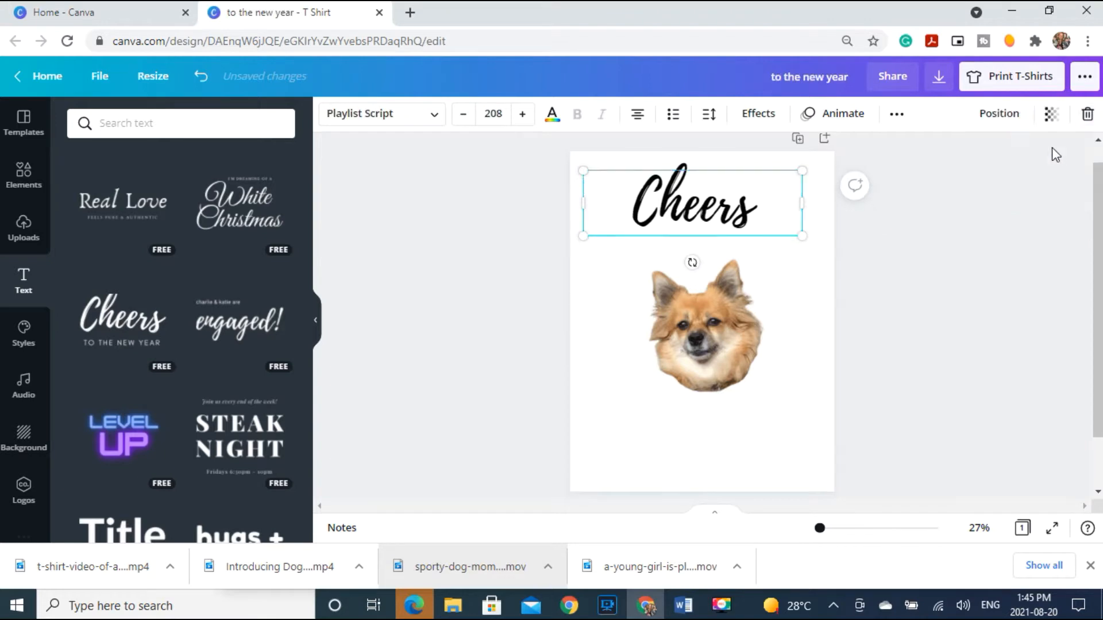
Replace the "Cheers" text with "Dog"
left_click(762, 212)
left_click(763, 210)
key("BackSpace")
key("BackSpace")
key("BackSpace")
key("BackSpace")
key("BackSpace")
key("BackSpace")
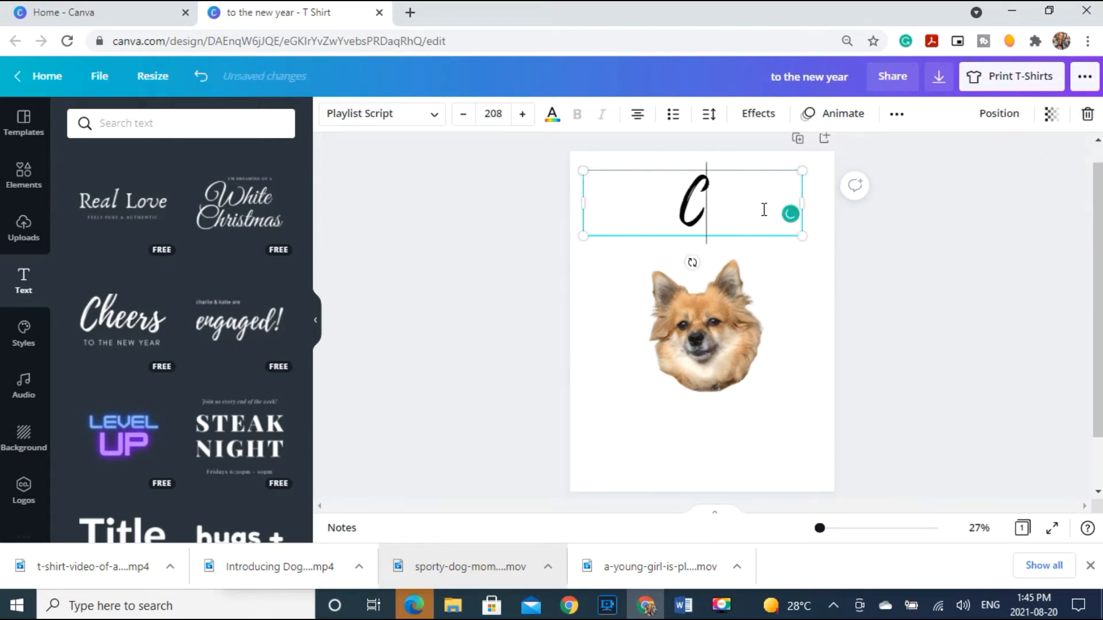
type("Dog")
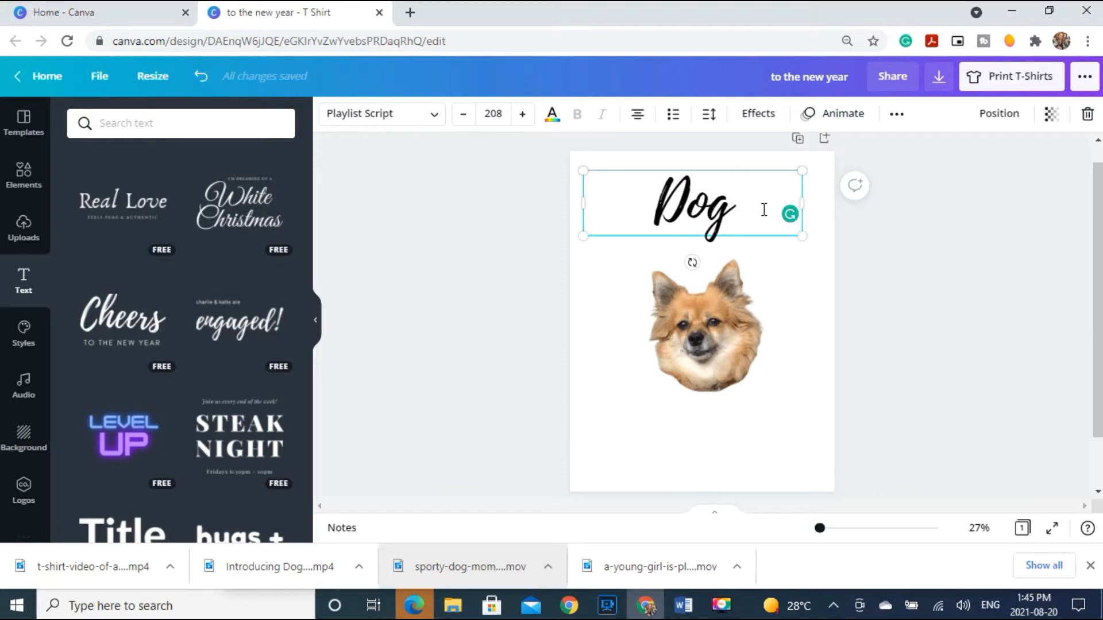
Duplicate the "Dog" text and place the copy below the dog's head, aligned with the original
left_click(900, 118)
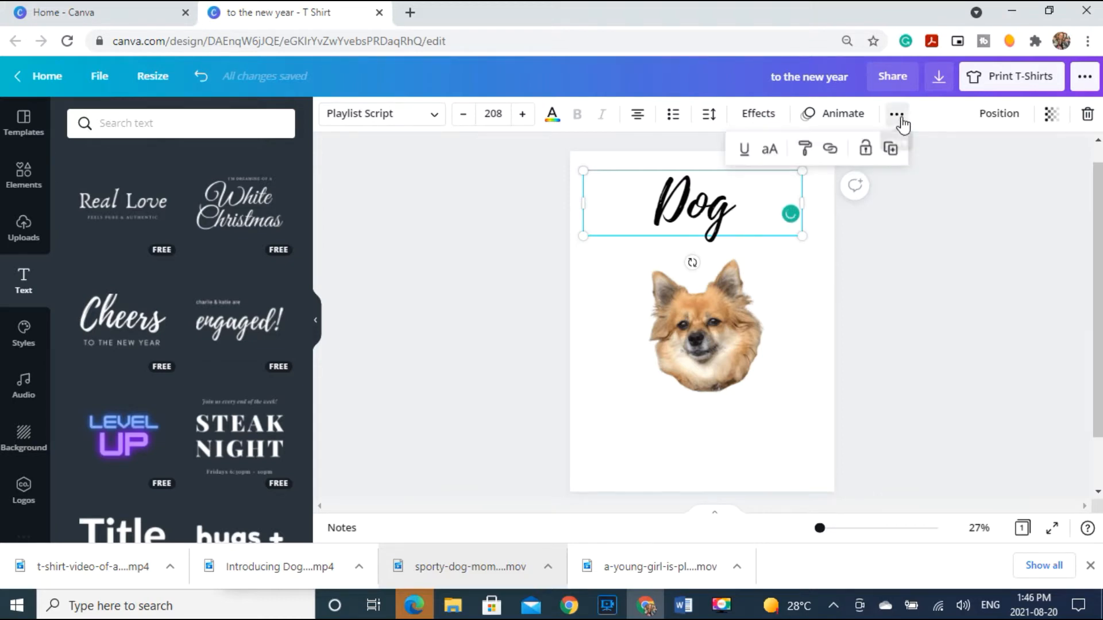
left_click(891, 149)
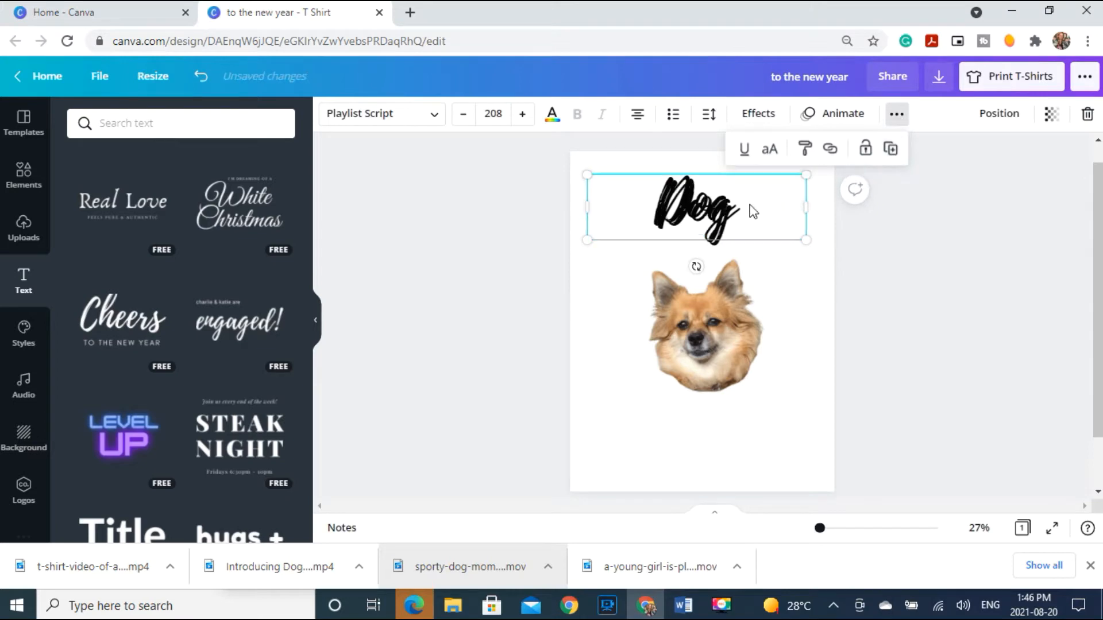
left_click_drag(729, 213, 735, 433)
Replace the text of the lower "Dog" copy with "Mom"
left_click(745, 443)
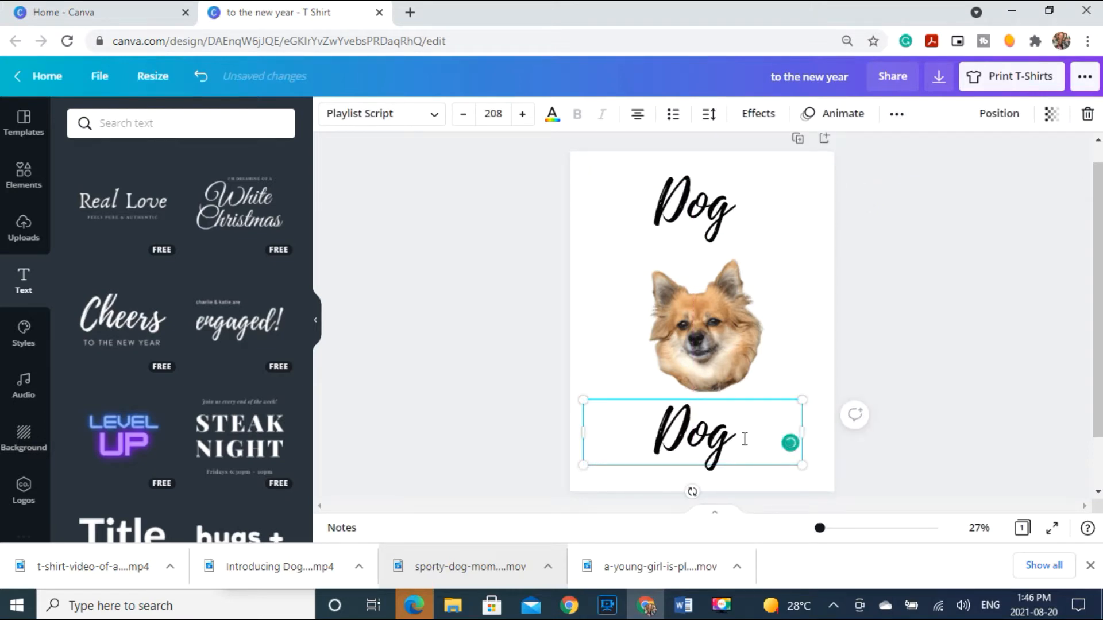
key("BackSpace")
key("BackSpace")
key("BackSpace")
type("mom")
key("BackSpace")
key("BackSpace")
key("BackSpace")
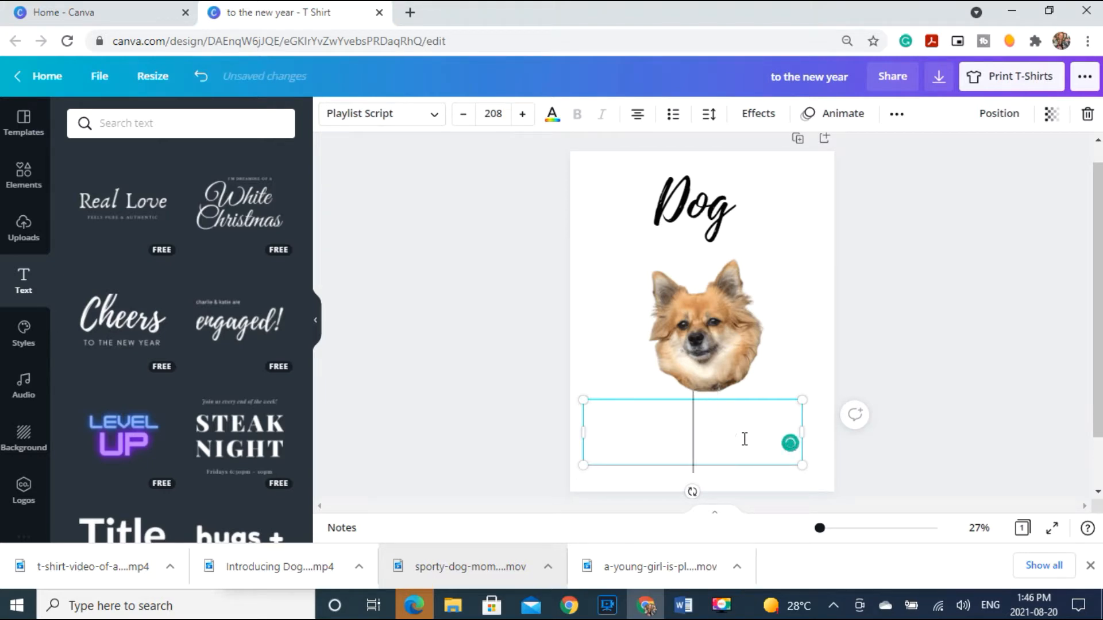
type("M")
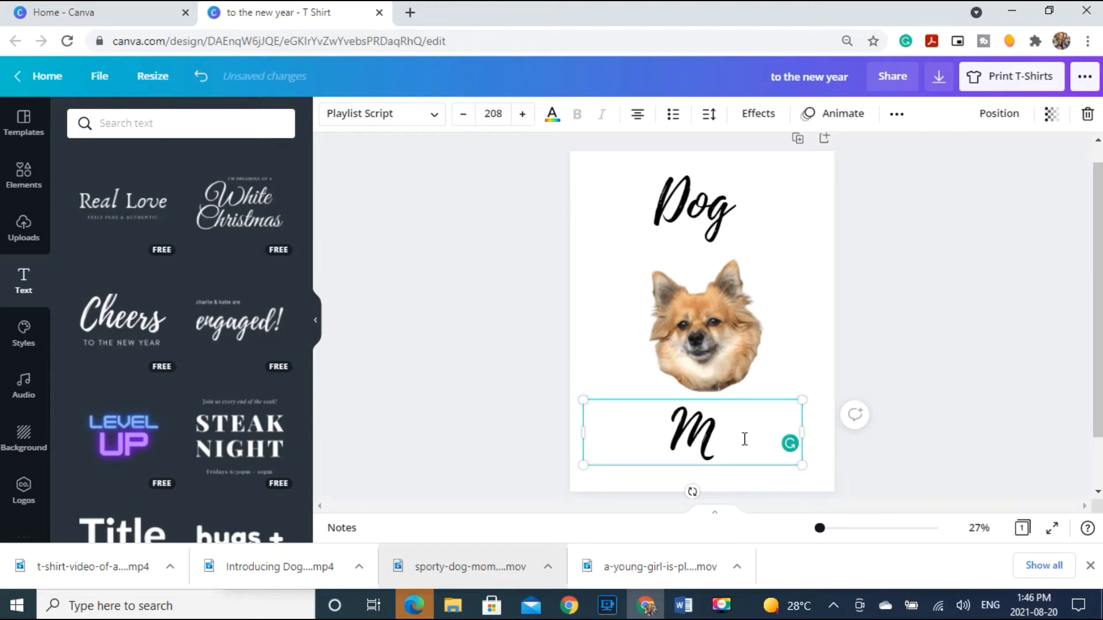
type("om")
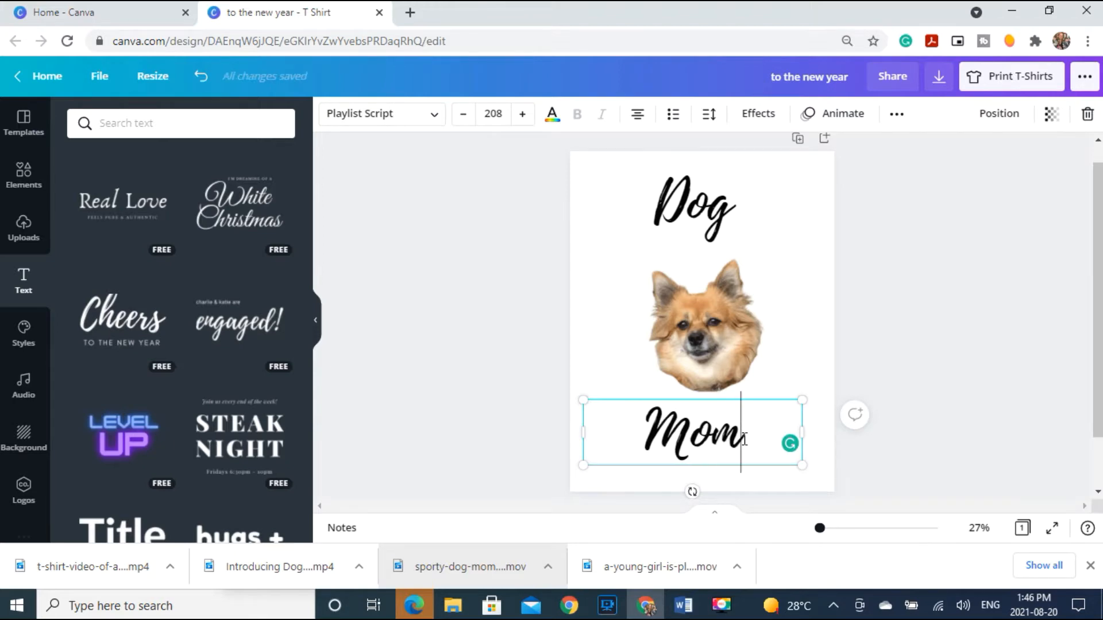
Recolor both the "Mom" and "Dog" texts with the bright pink from the first untitled palette
left_click(552, 118)
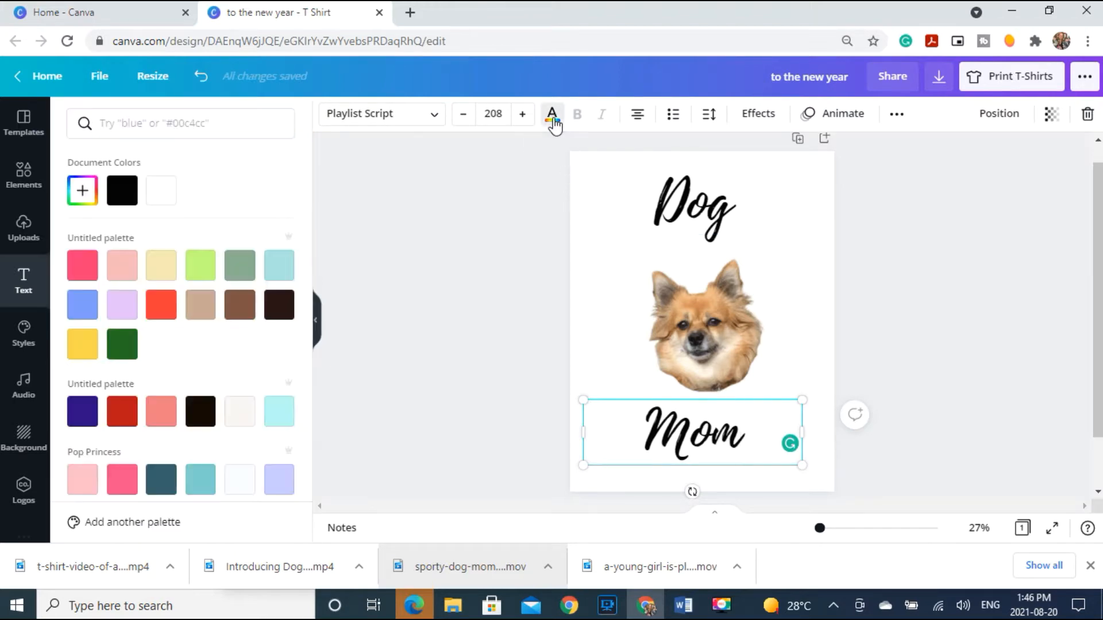
left_click(91, 269)
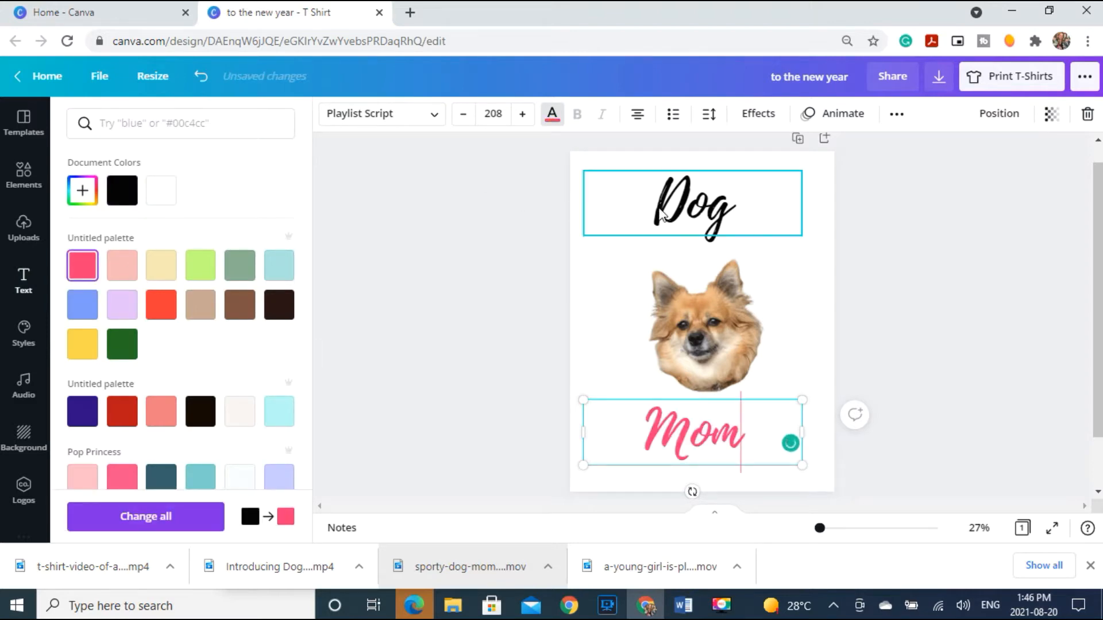
left_click(695, 204)
left_click(554, 118)
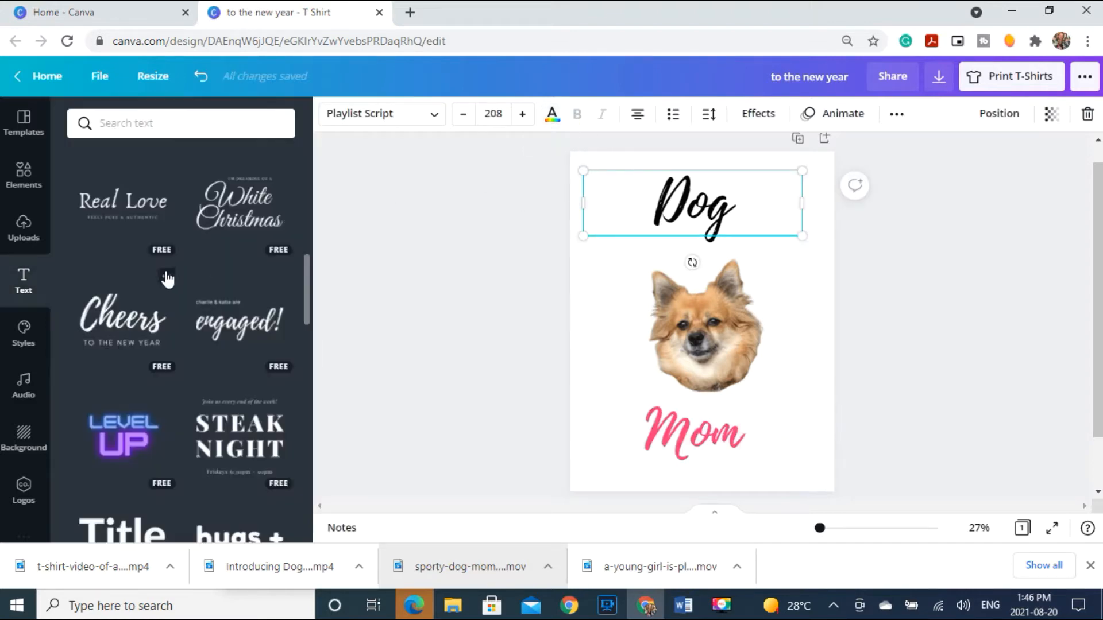
left_click(551, 120)
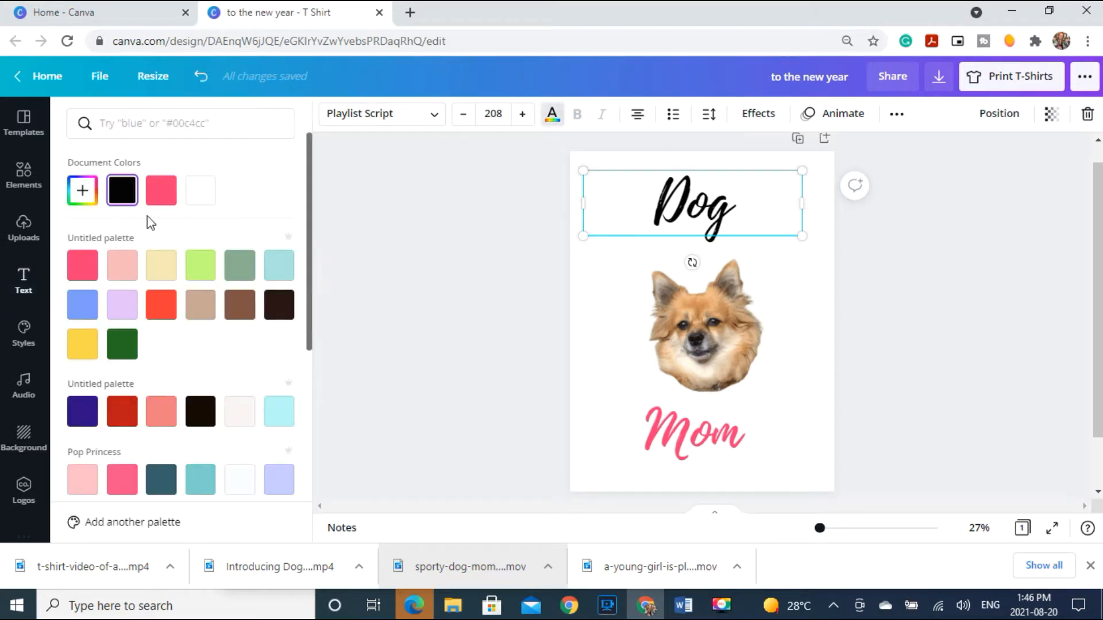
left_click(82, 270)
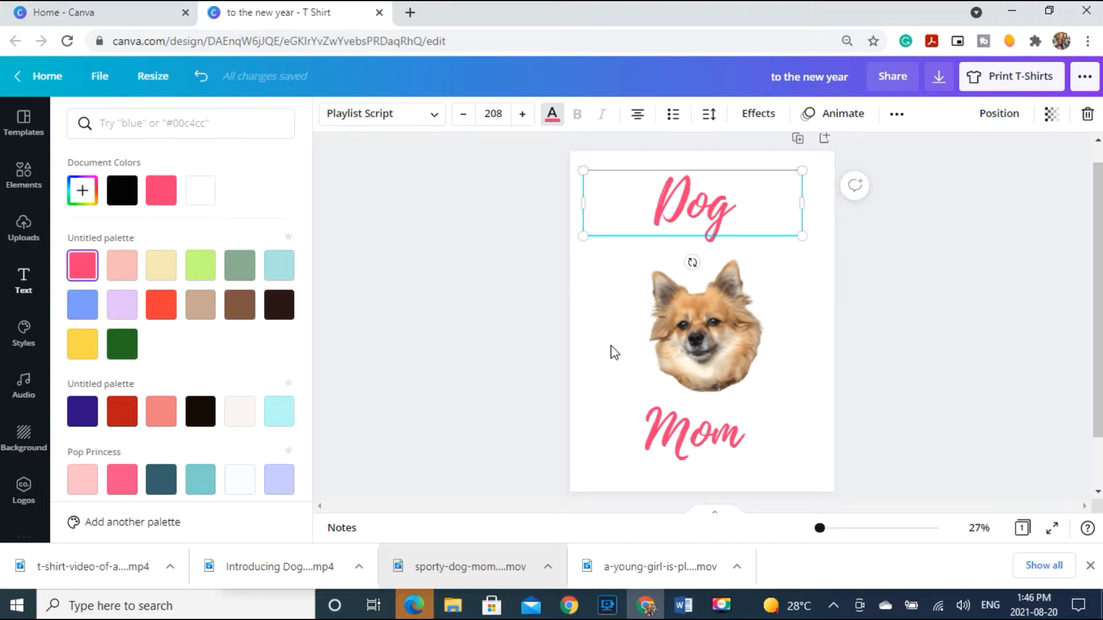
Search the elements library for "paw"
left_click(23, 174)
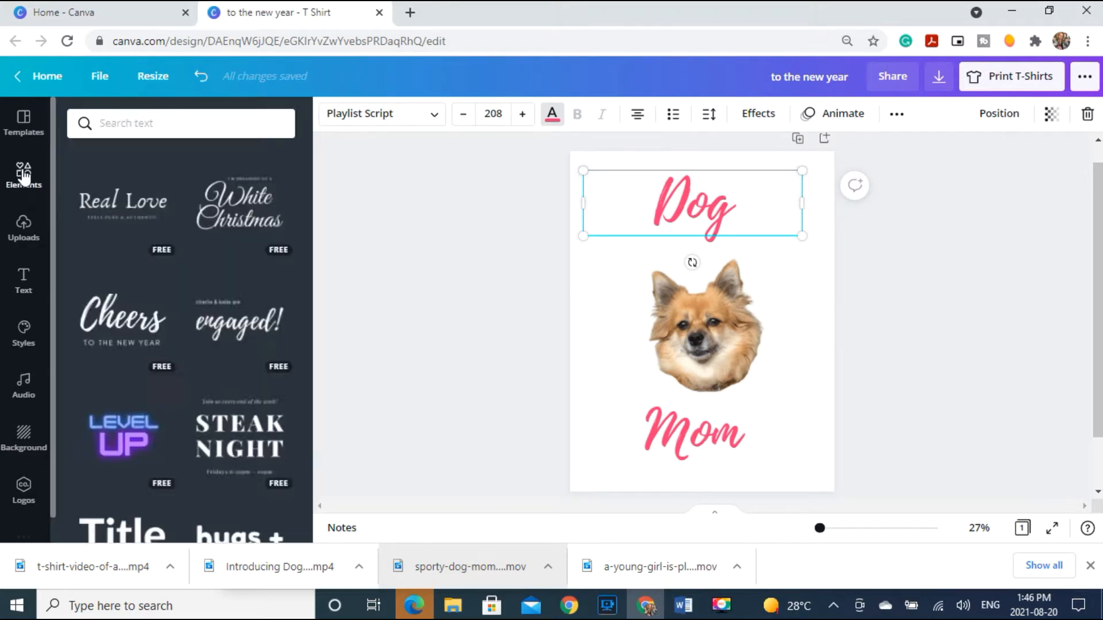
left_click(106, 123)
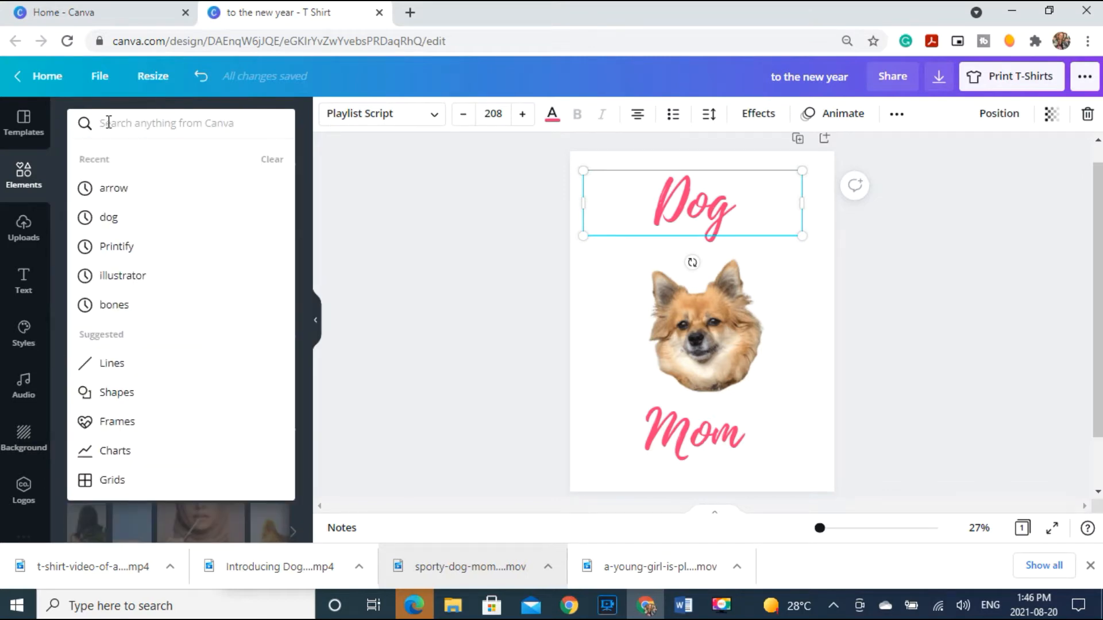
type("paw")
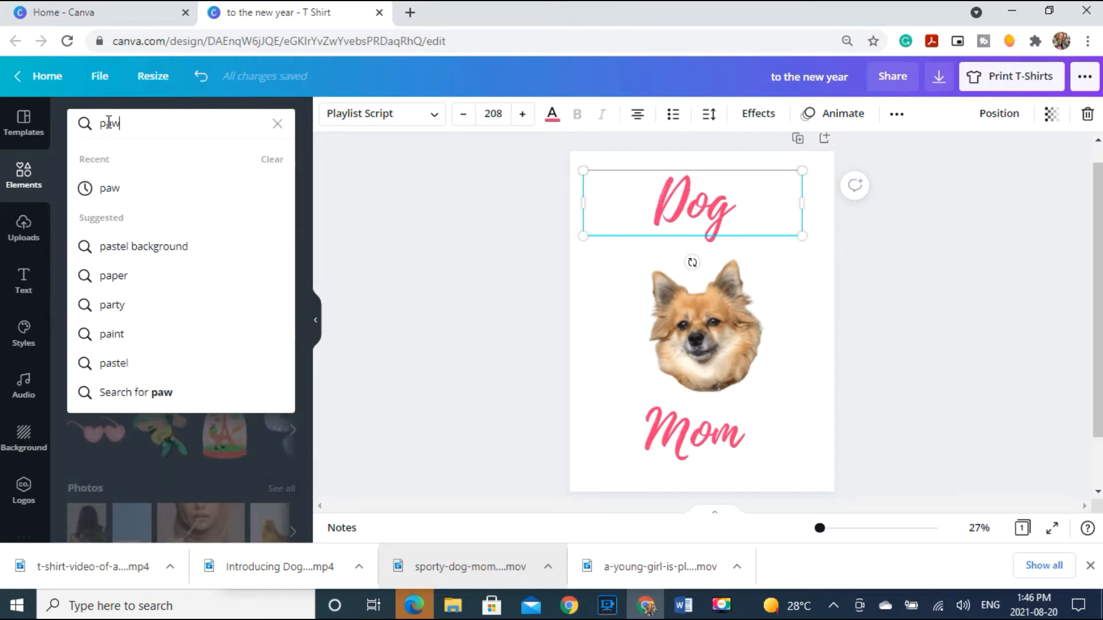
key("Return")
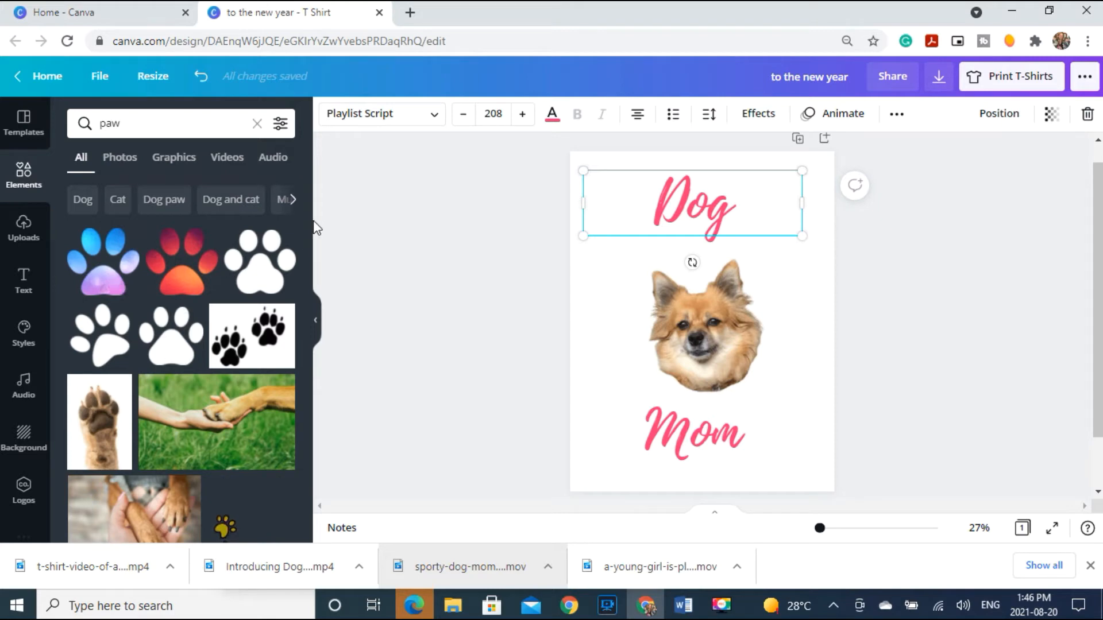
Insert the solid black paw graphic, shrink it to a small icon and place it to the right of "Dog"
left_click_drag(305, 219, 311, 346)
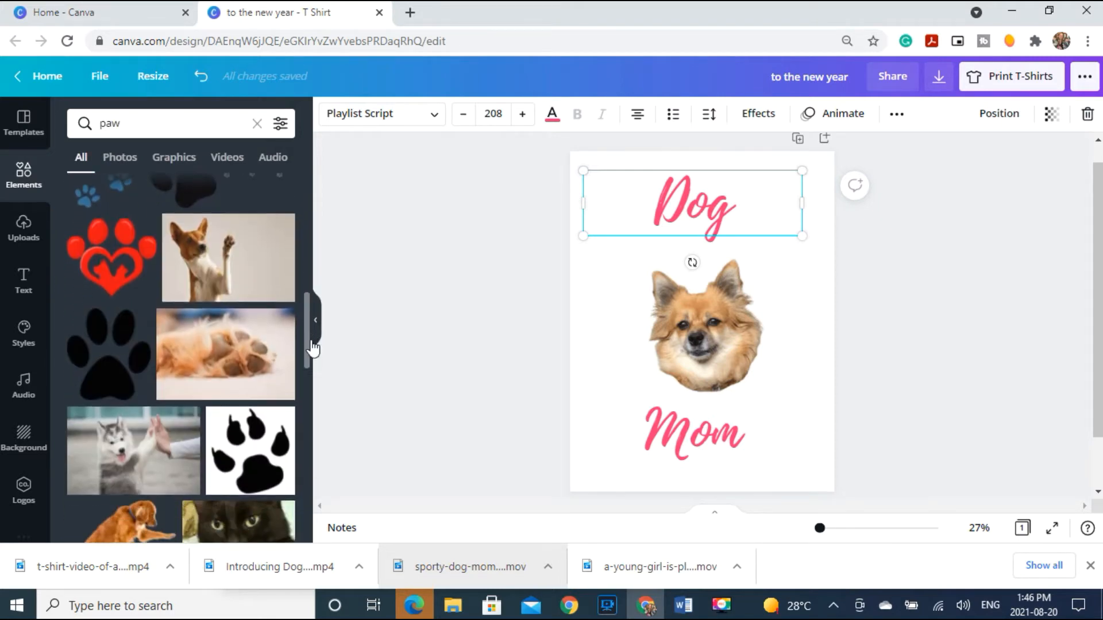
left_click(125, 355)
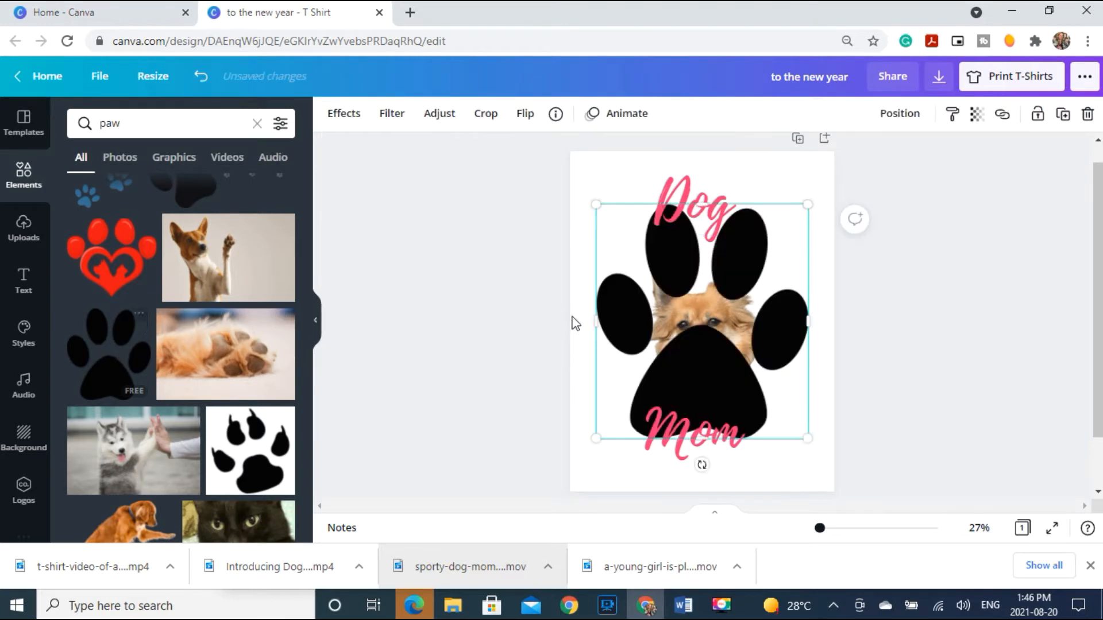
left_click_drag(602, 432, 778, 244)
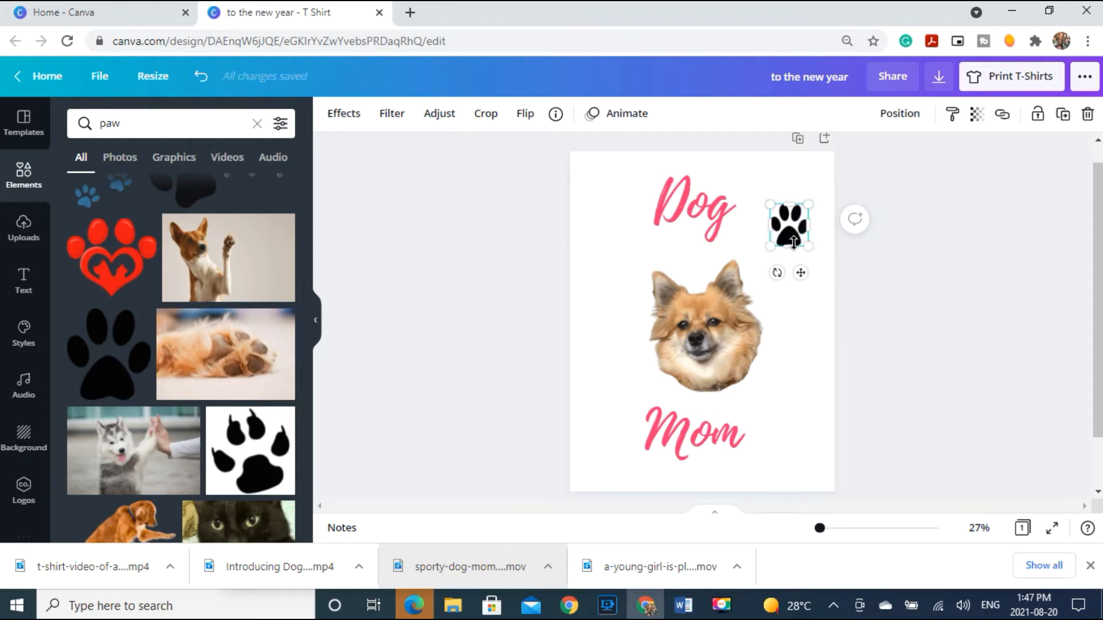
left_click_drag(793, 241, 783, 206)
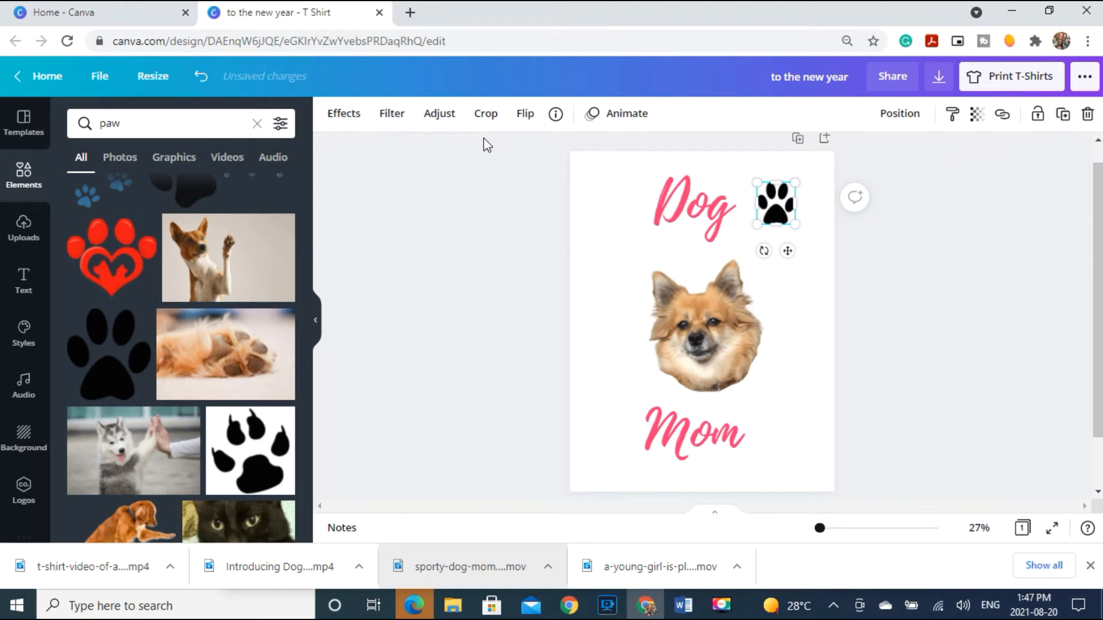
Narrow the "Dog" text box to about 4.9 wide and move it back over the dog's head
left_click(777, 206)
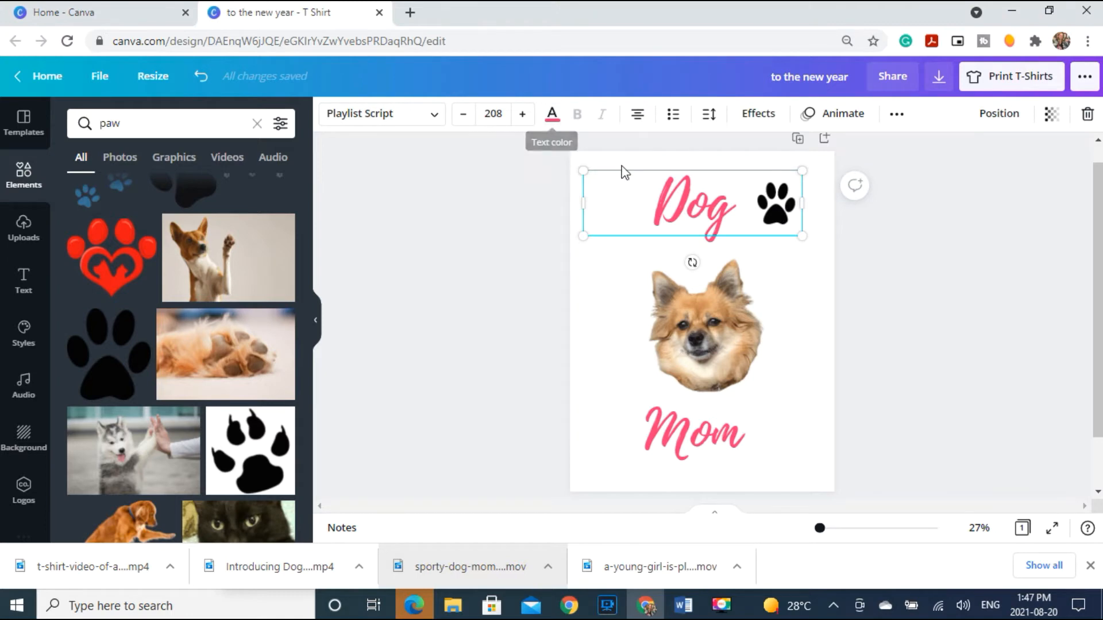
left_click_drag(802, 204, 678, 208)
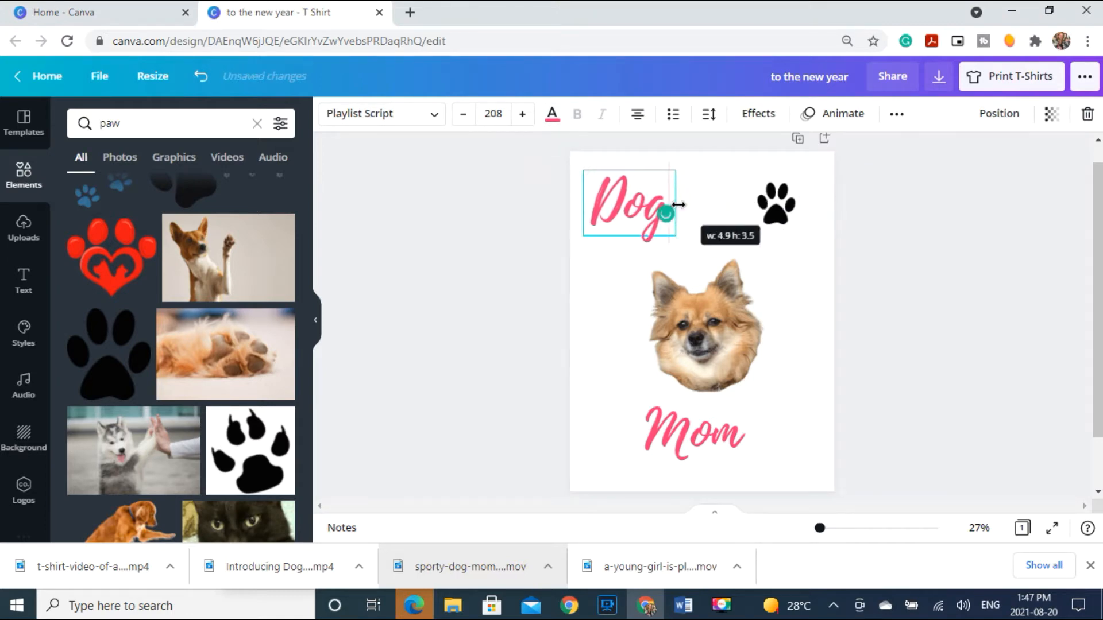
left_click_drag(630, 167, 701, 163)
Delete the black paw beside "Dog"
left_click(788, 214)
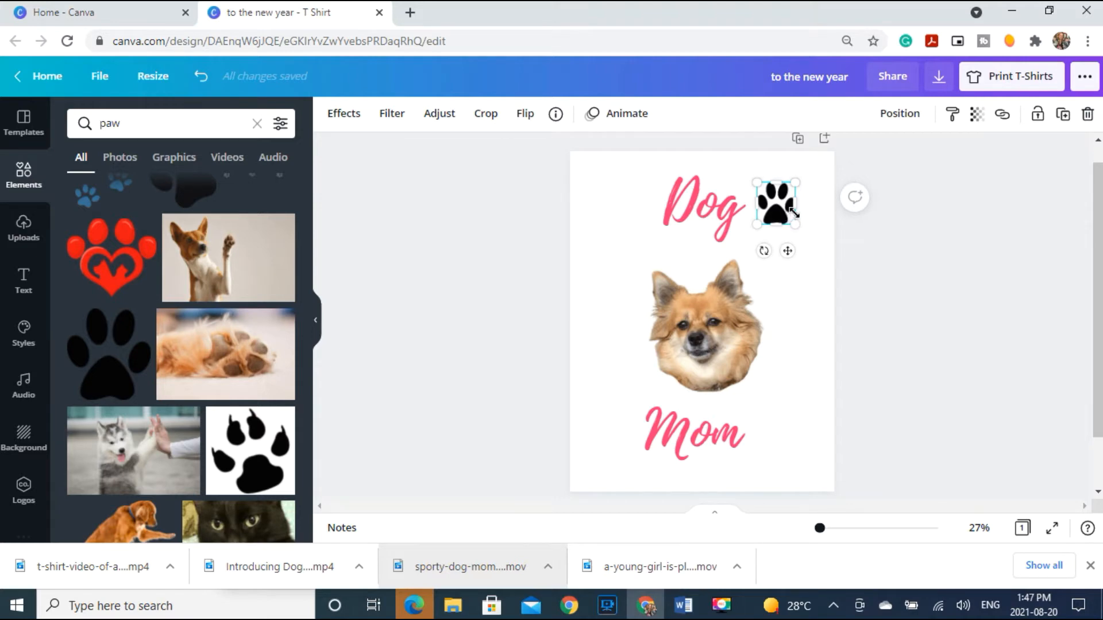
left_click(1088, 115)
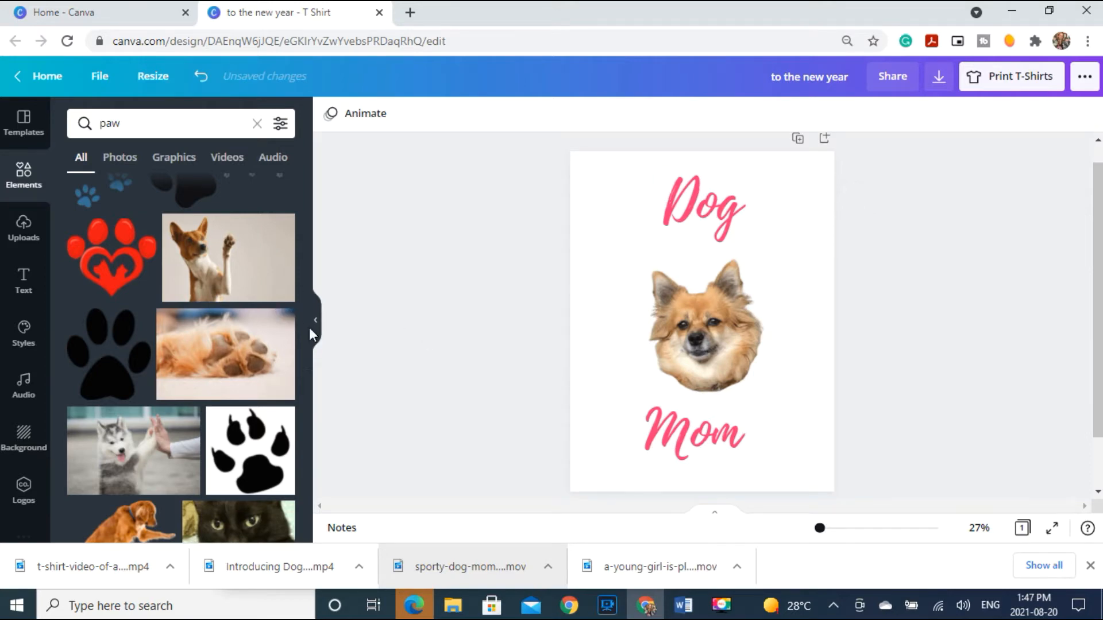
Insert the tilted white paw graphic to the right of "Dog" and recolor it bright pink to match the text
left_click_drag(308, 326, 314, 195)
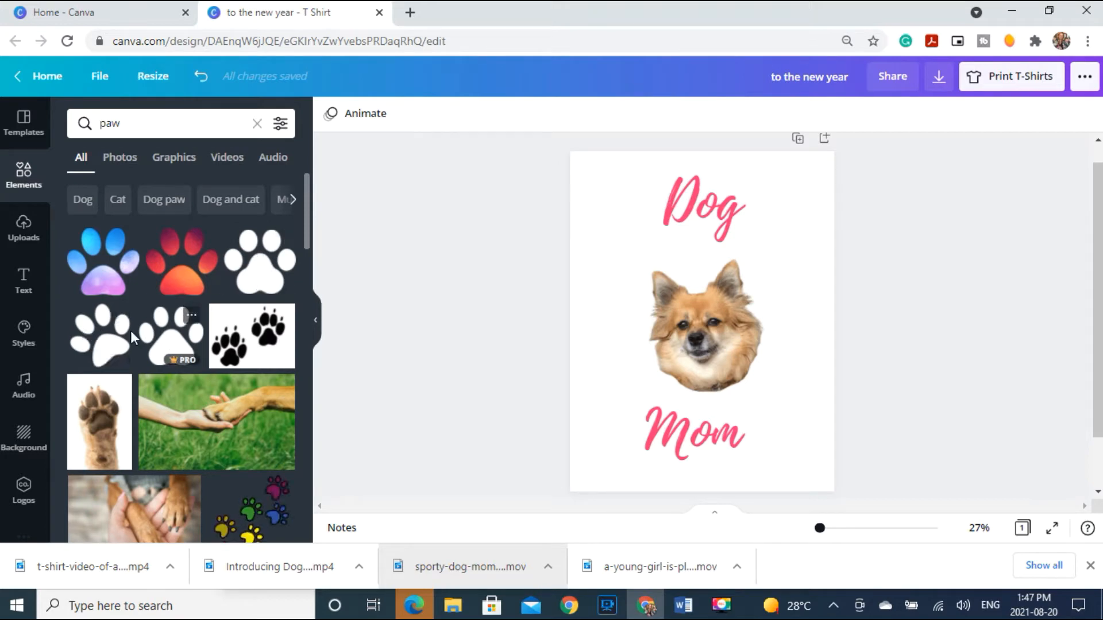
left_click(112, 339)
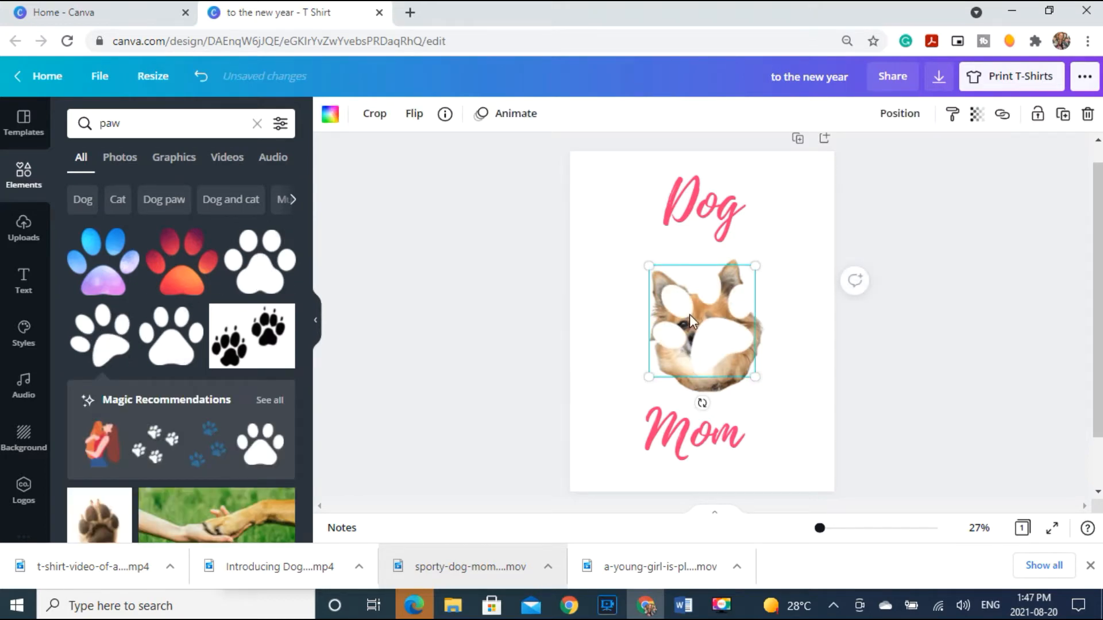
left_click_drag(715, 320, 798, 212)
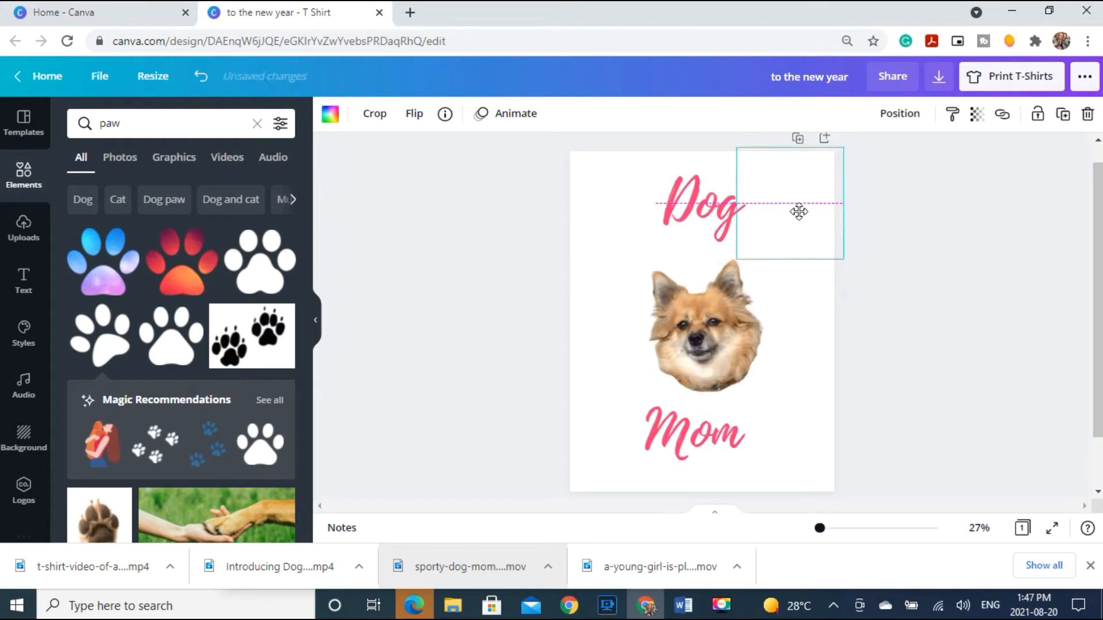
left_click(330, 114)
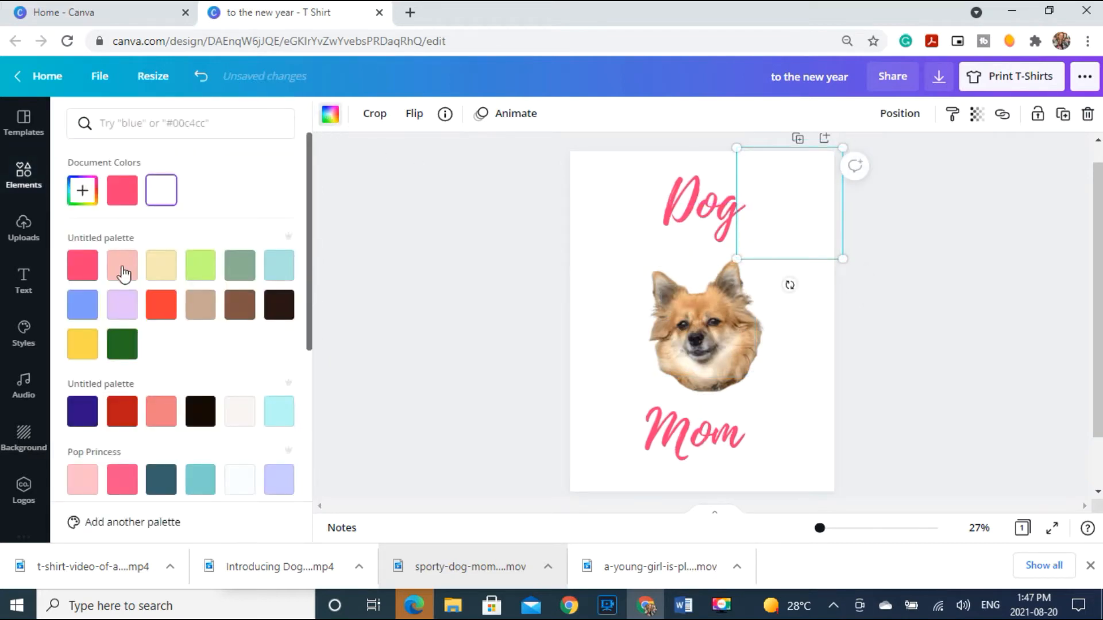
left_click(86, 273)
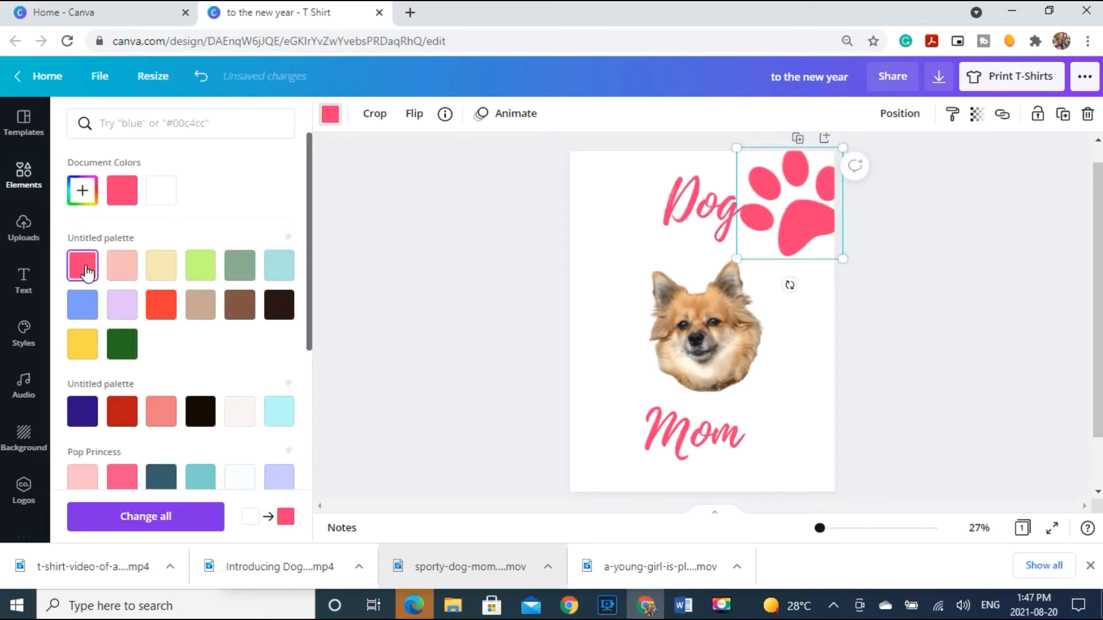
Shrink the pink paw to fit beside "Dog" and rotate it clockwise until its toes point up
left_click_drag(735, 262, 794, 219)
left_click_drag(821, 181, 787, 209)
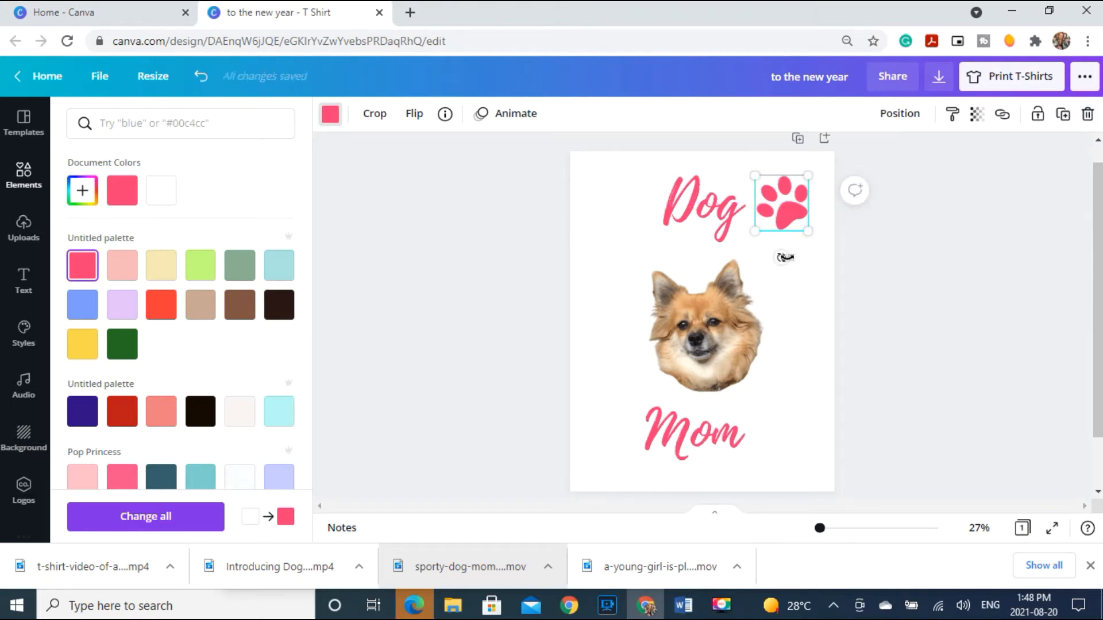
left_click_drag(783, 259, 791, 215)
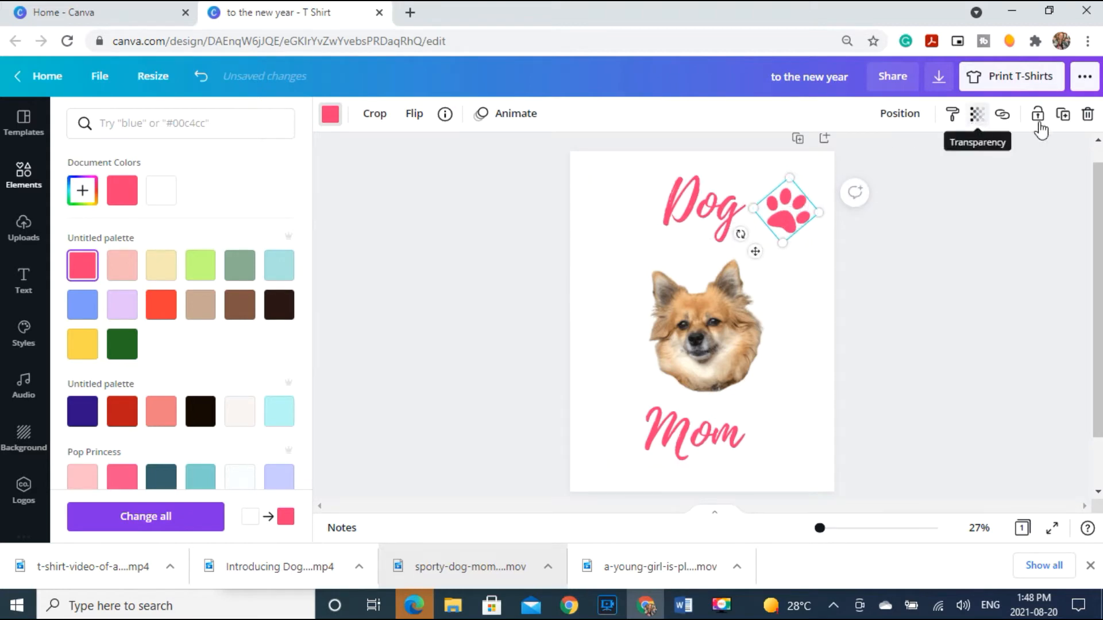
Duplicate the pink paw to the left of "Dog", then flip the copy vertically and rotate it so its toes point upward
left_click(1063, 114)
left_click_drag(787, 220, 623, 202)
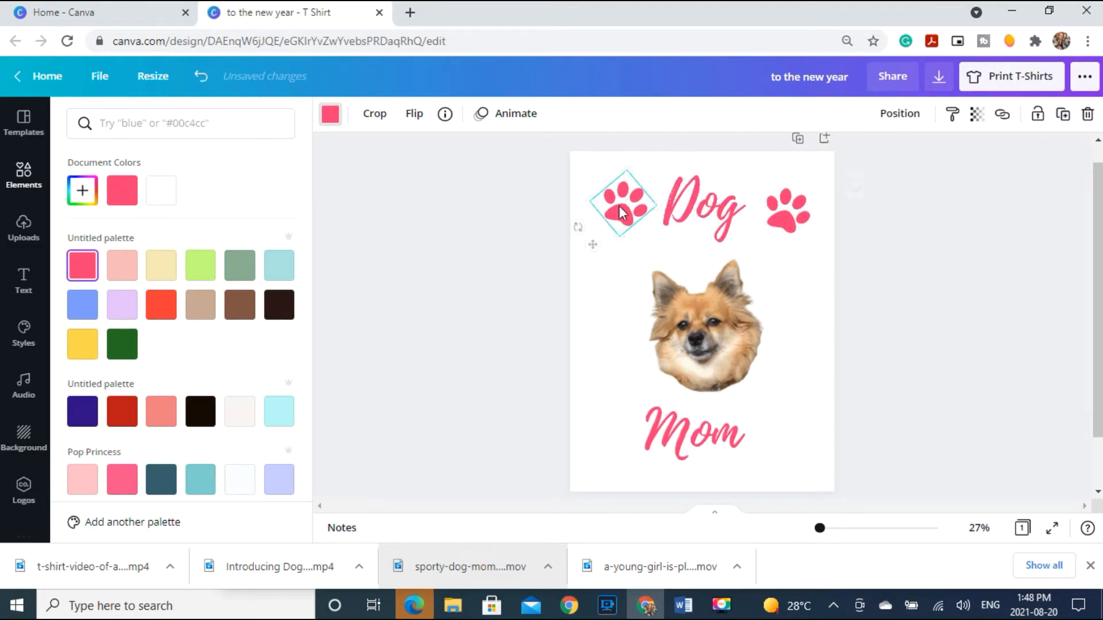
left_click(415, 118)
left_click(451, 154)
left_click(450, 180)
left_click(449, 156)
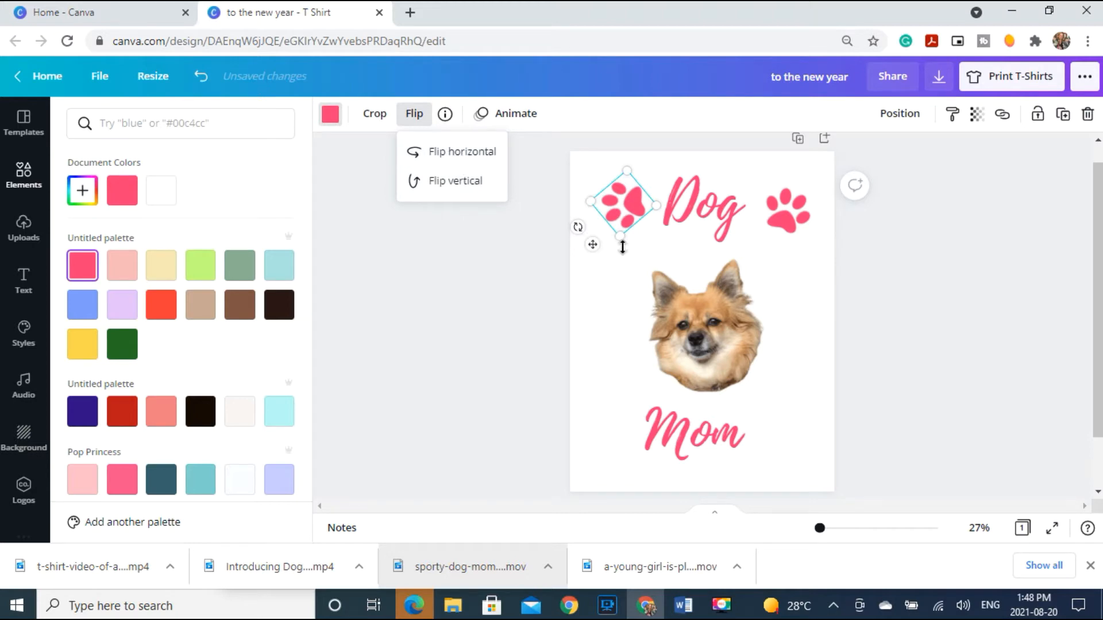
left_click_drag(576, 228, 602, 195)
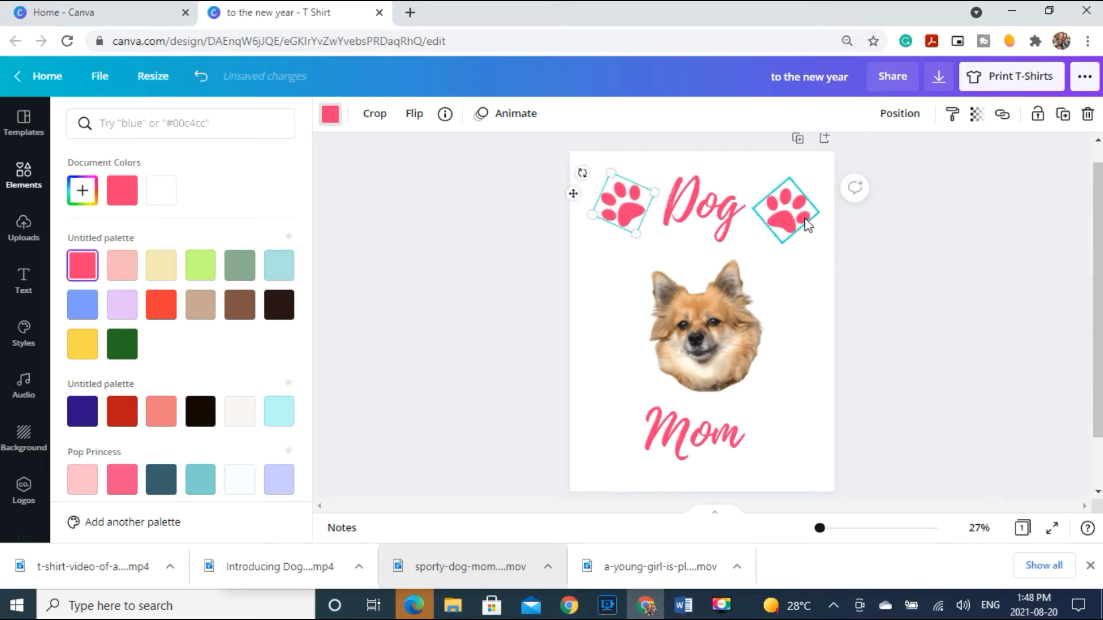
Nudge the paw right of "Dog" slightly upward and place a duplicate of it to the right of "Mom"
mouse_move(804, 222)
left_mouse_down()
mouse_move(794, 216)
mouse_move(805, 207)
left_mouse_up()
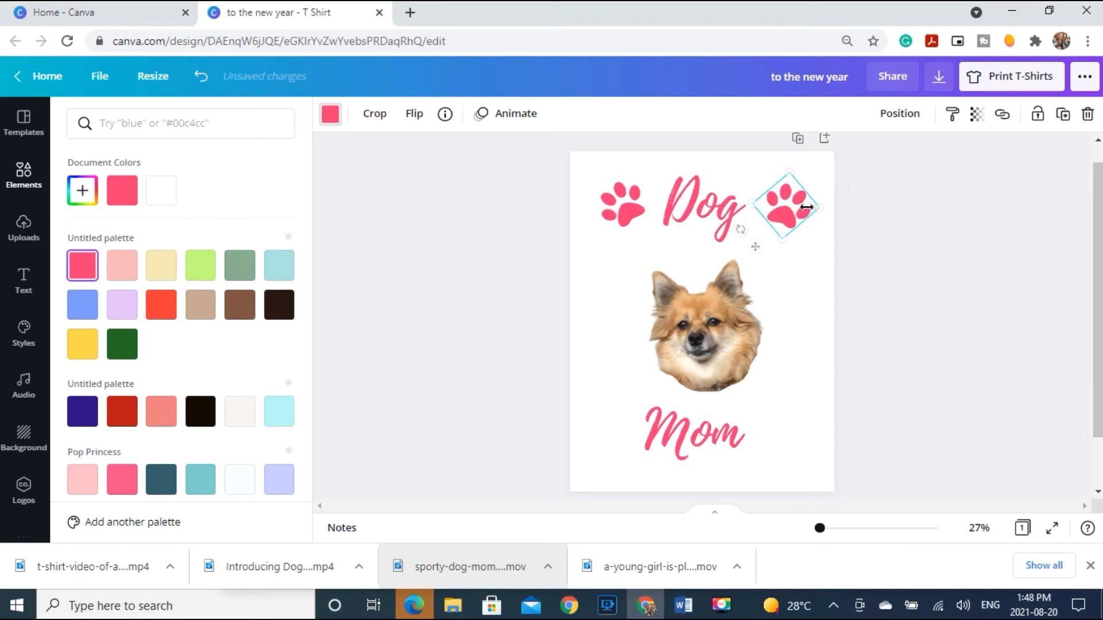
left_click(1062, 114)
left_click_drag(804, 218, 793, 438)
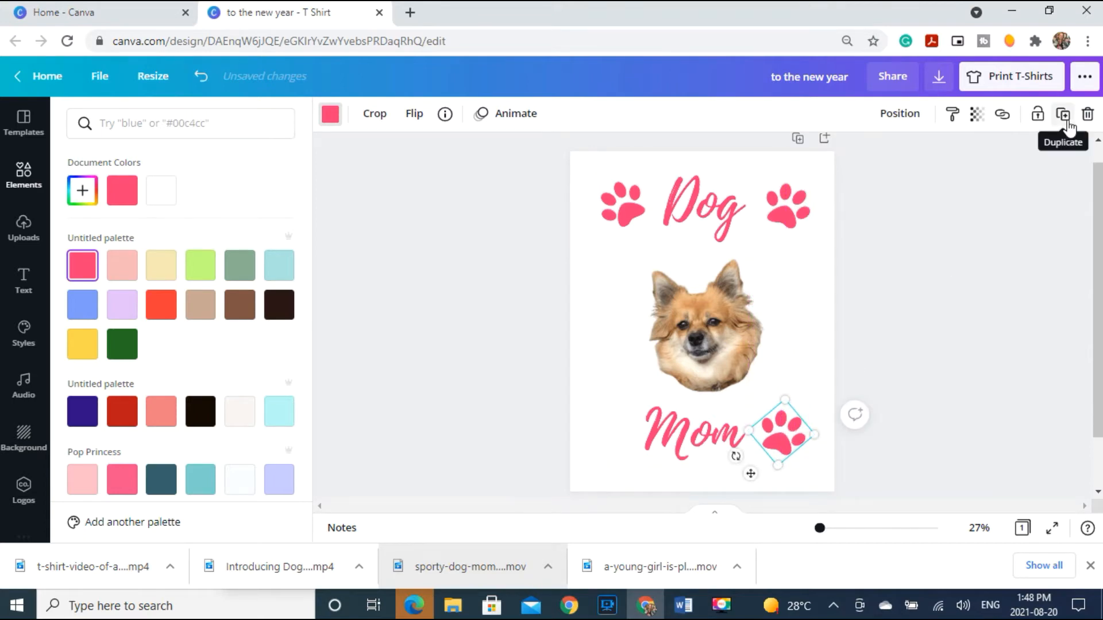
Duplicate the paw left of "Dog" and place the copy to the left of "Mom", slightly higher than the word
left_click(622, 212)
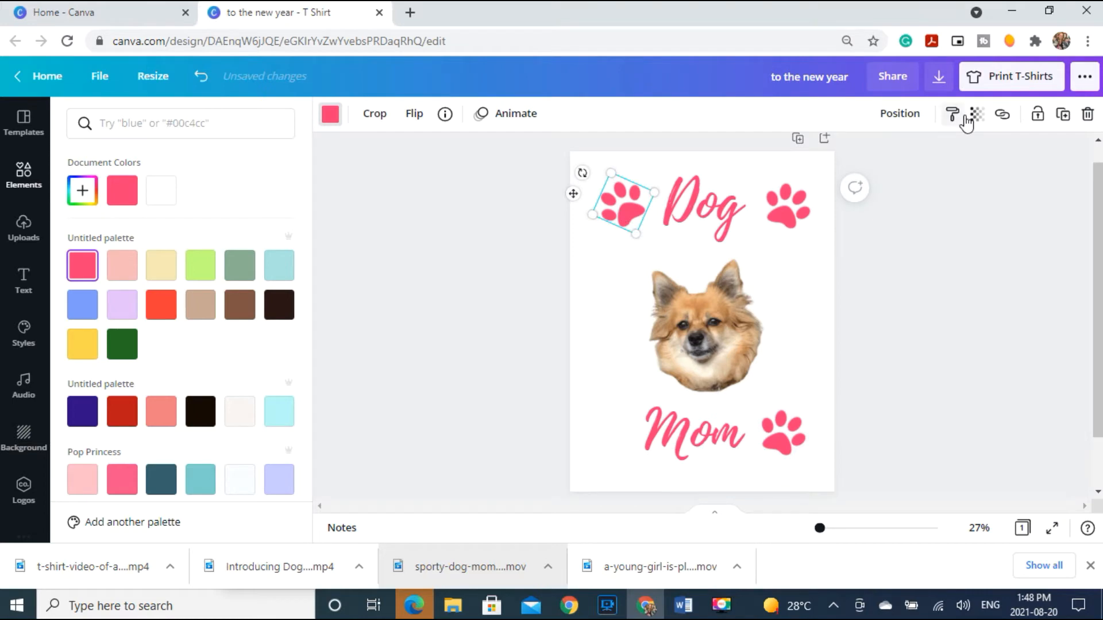
left_click(1064, 114)
left_click_drag(639, 209, 622, 411)
Stagger the two paws beside "Dog" by moving the left one slightly down and the right one slightly up
left_click(788, 426)
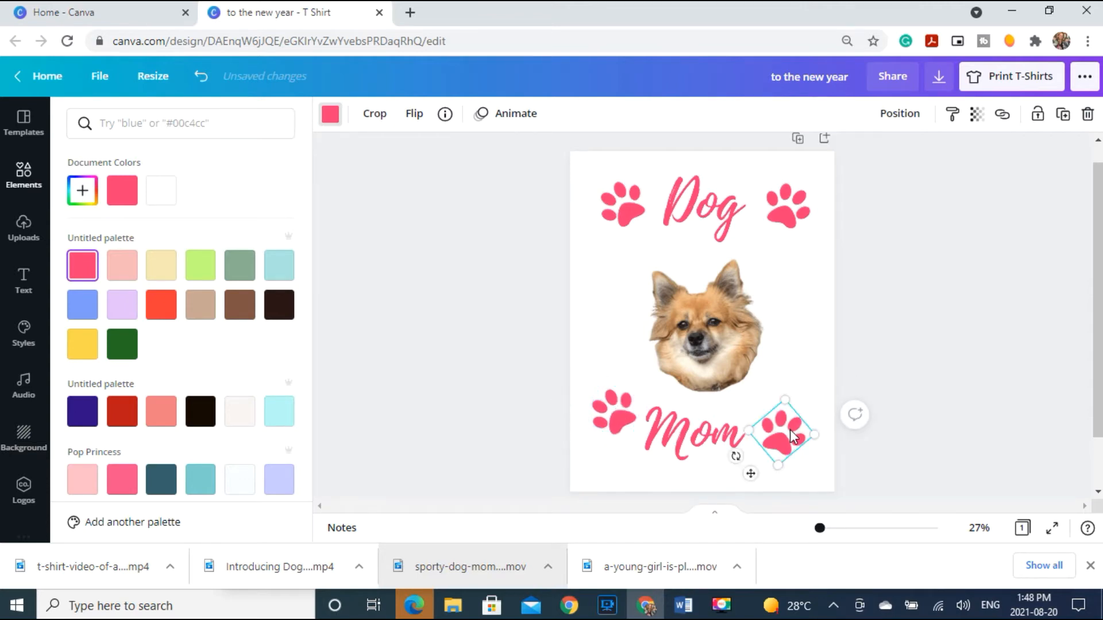
left_click_drag(638, 207, 634, 217)
left_click_drag(782, 207, 784, 198)
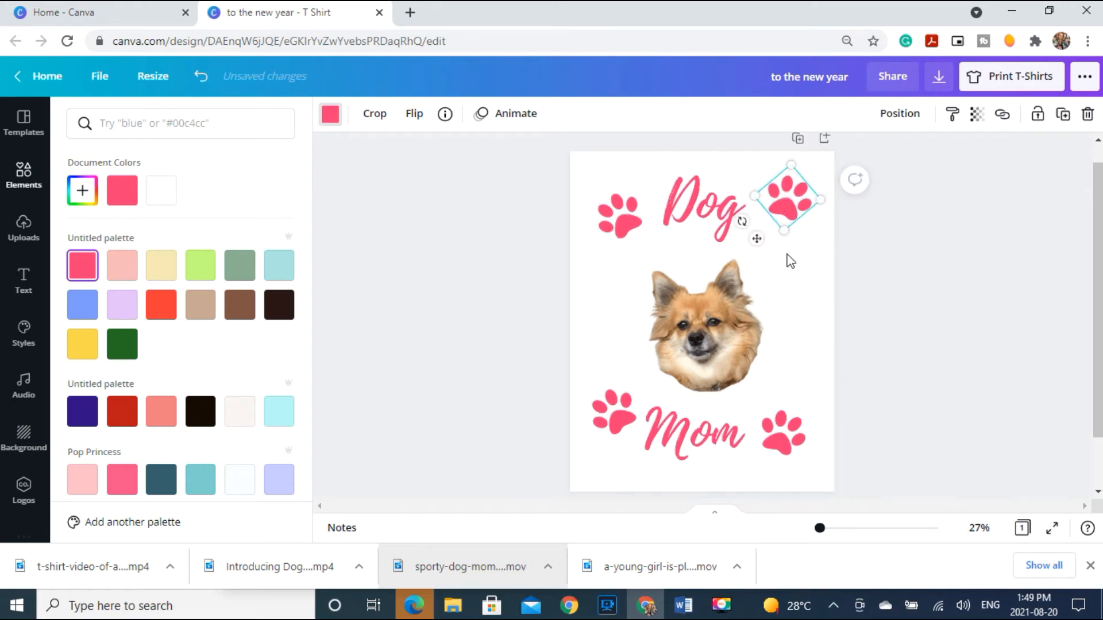
Enlarge the dog head slightly and re-center it between "Dog" and "Mom"
left_click(746, 366)
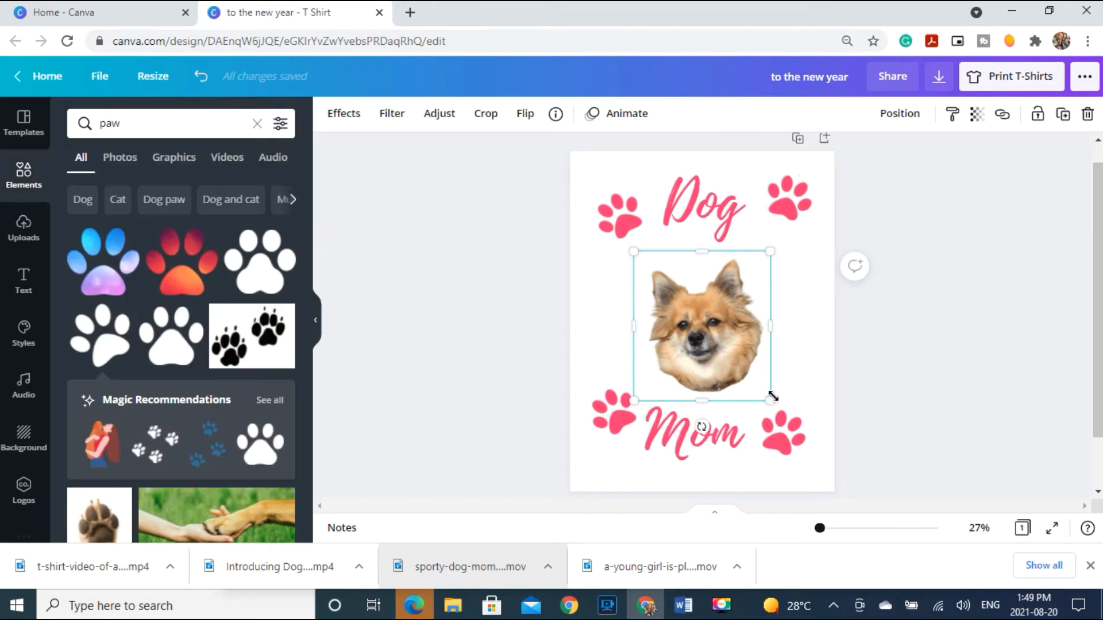
left_click_drag(773, 398, 783, 409)
left_click_drag(729, 349, 725, 340)
left_click(922, 372)
Set the page background to the very dark brown from the first untitled palette
left_click(586, 177)
left_click(330, 118)
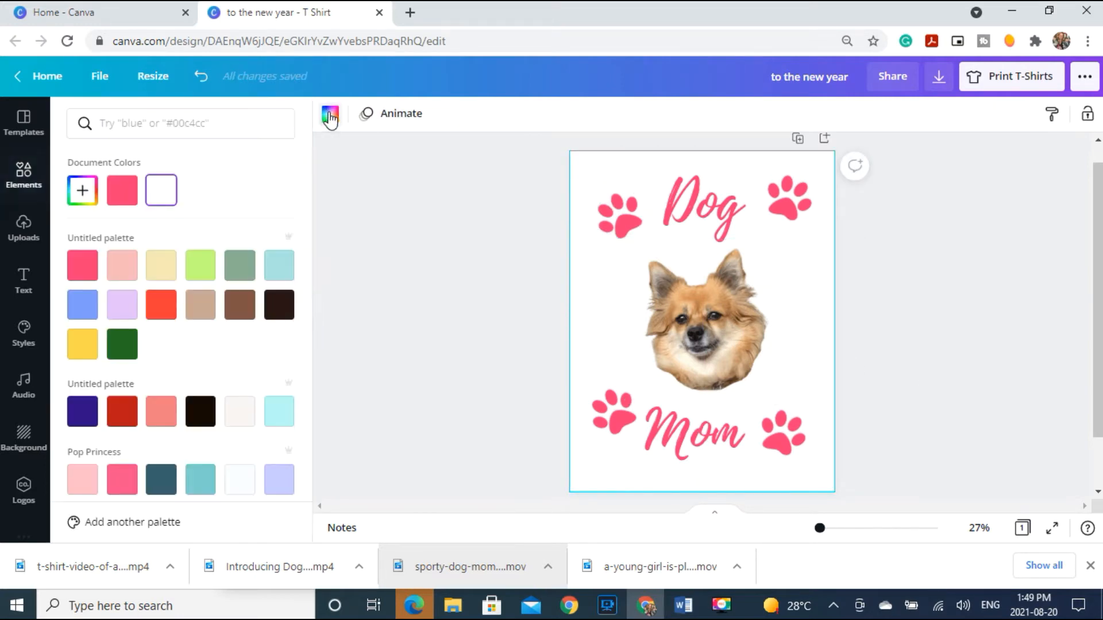
left_click(277, 306)
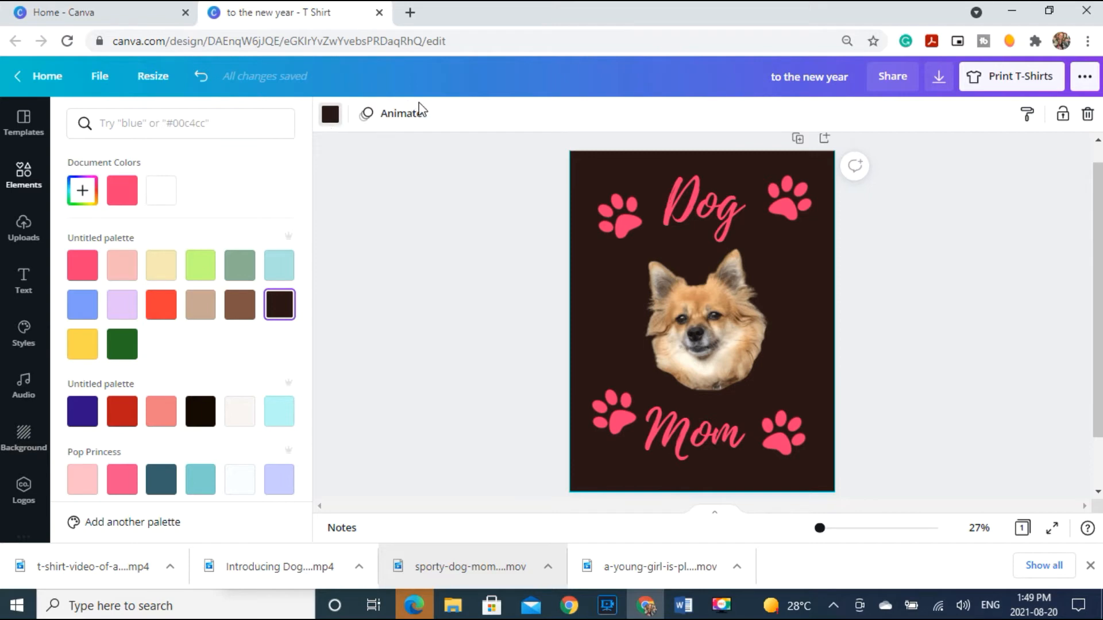
Download the design as a PNG at size 3 with a transparent background and dismiss the completion message
left_click(940, 87)
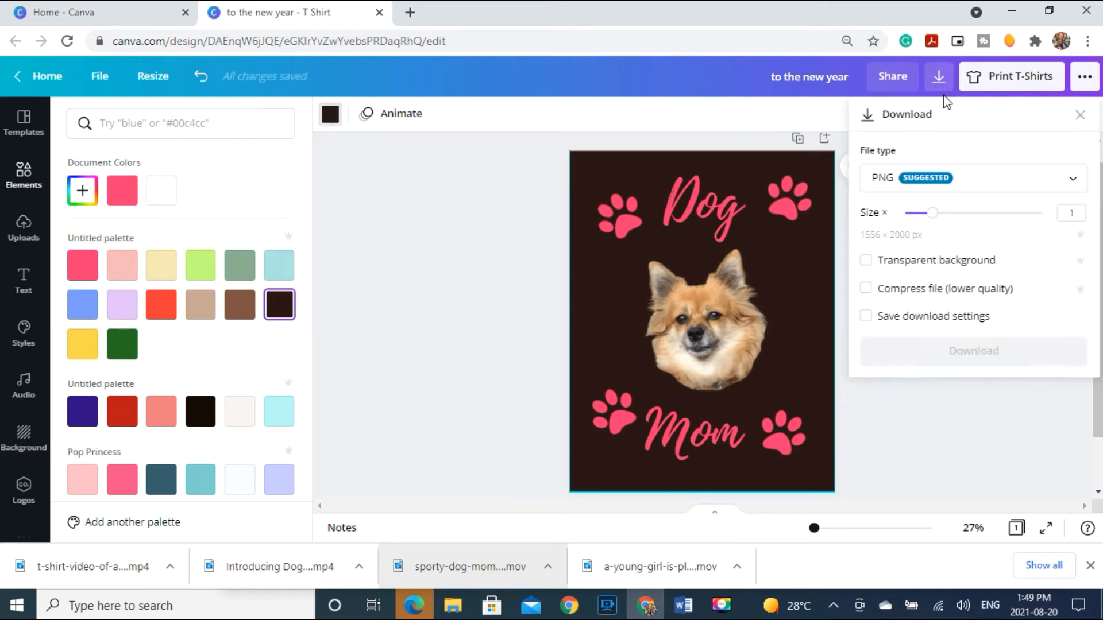
left_click_drag(933, 214, 1038, 213)
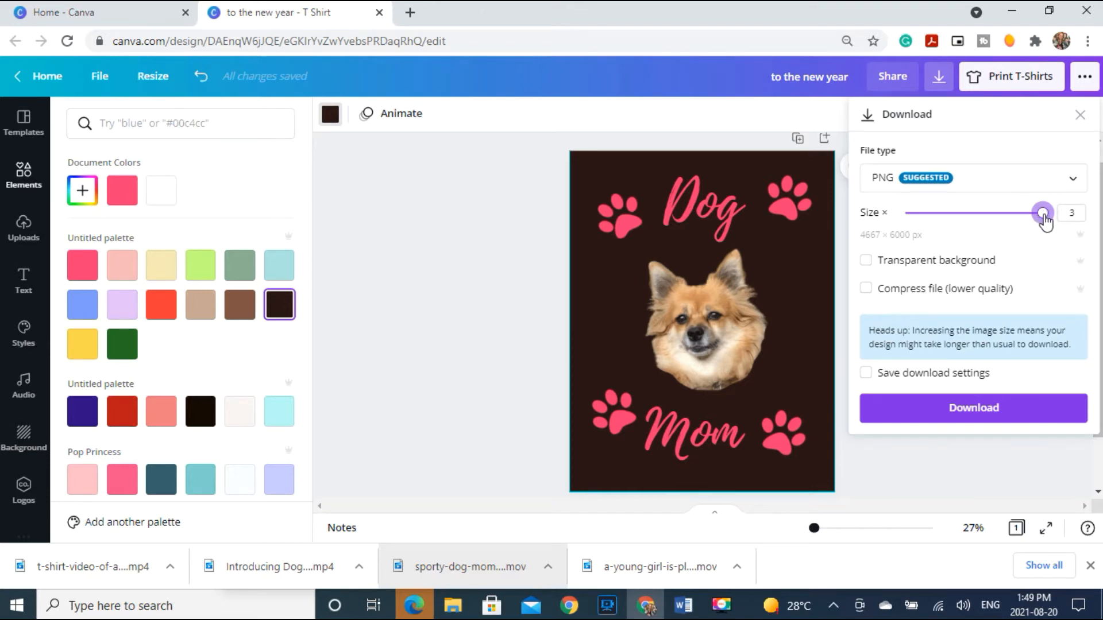
left_click(866, 262)
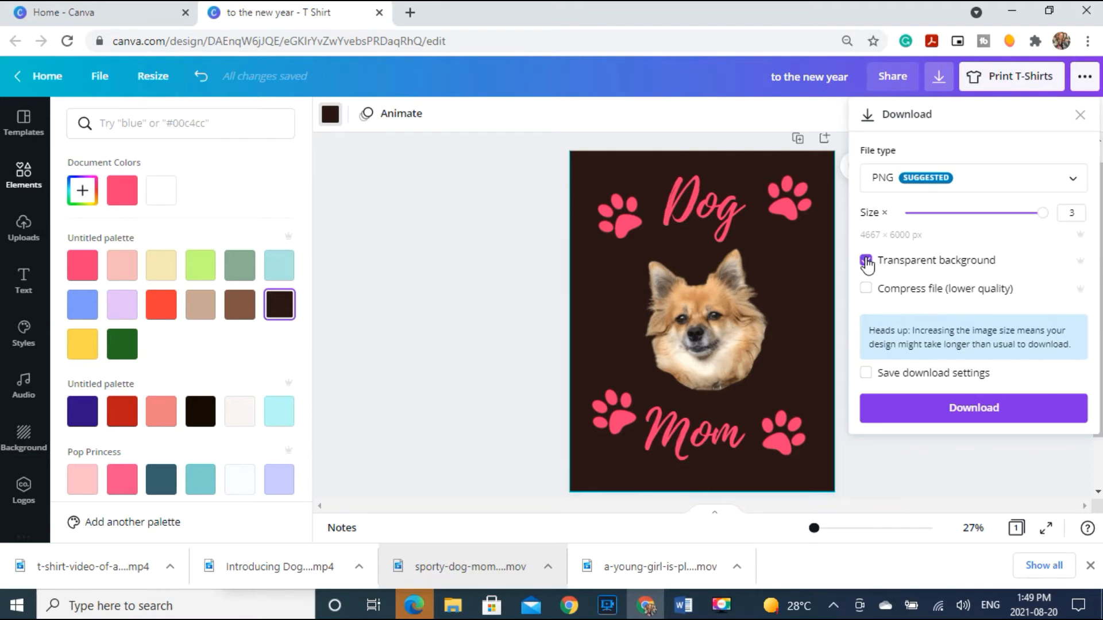
left_click(965, 420)
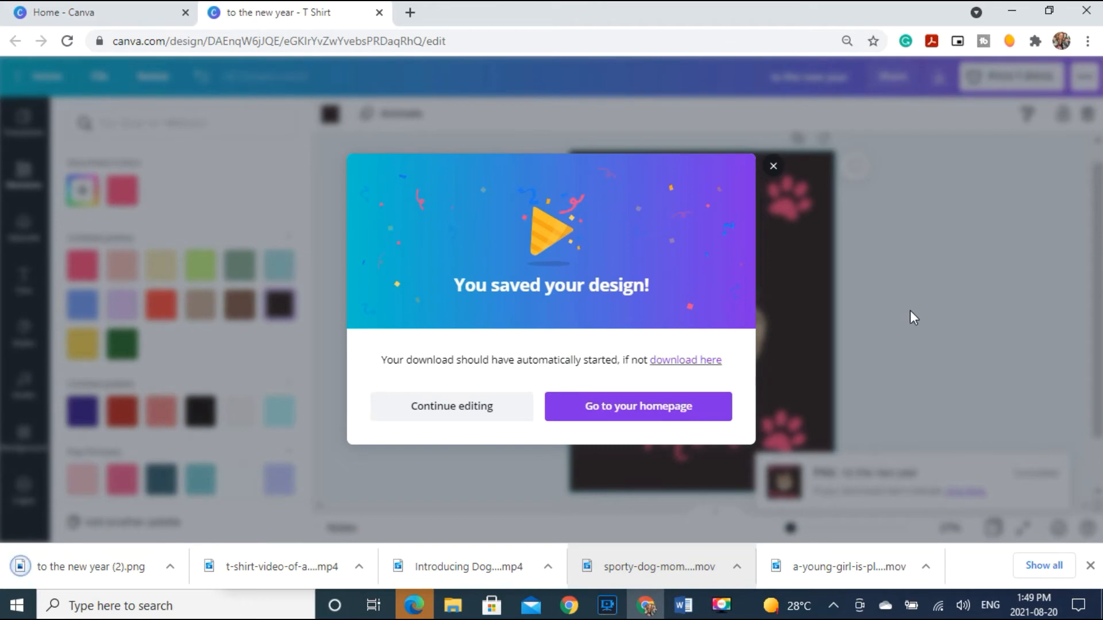
left_click(773, 167)
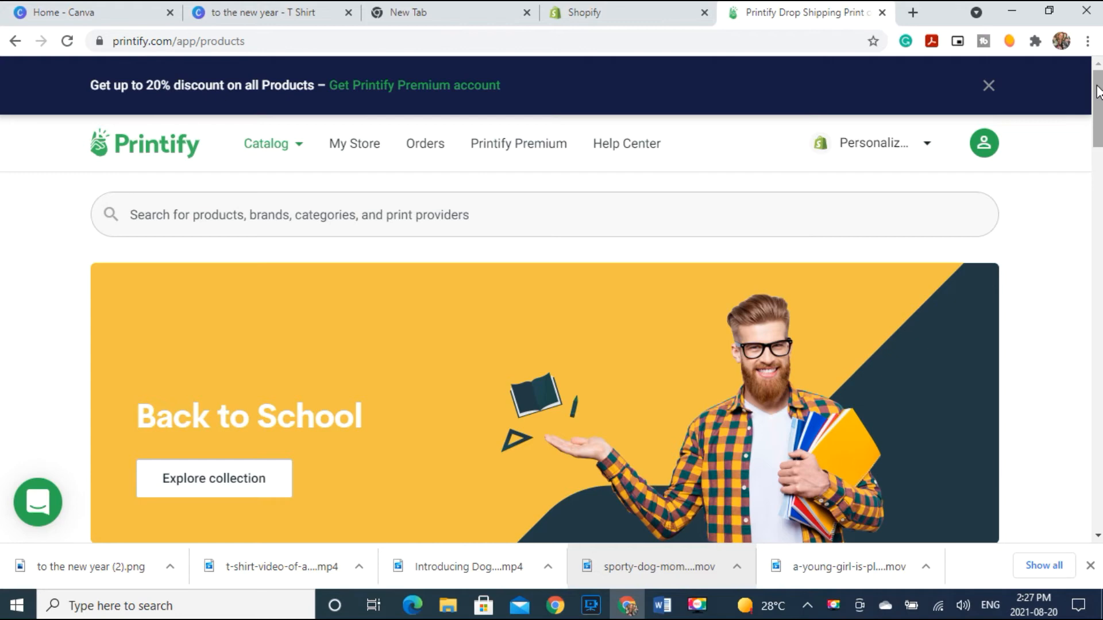
In Printify, open the Gildan 2000 Unisex Ultra Cotton Tee from the women's T-shirts in the catalog
left_click_drag(1099, 92, 1099, 244)
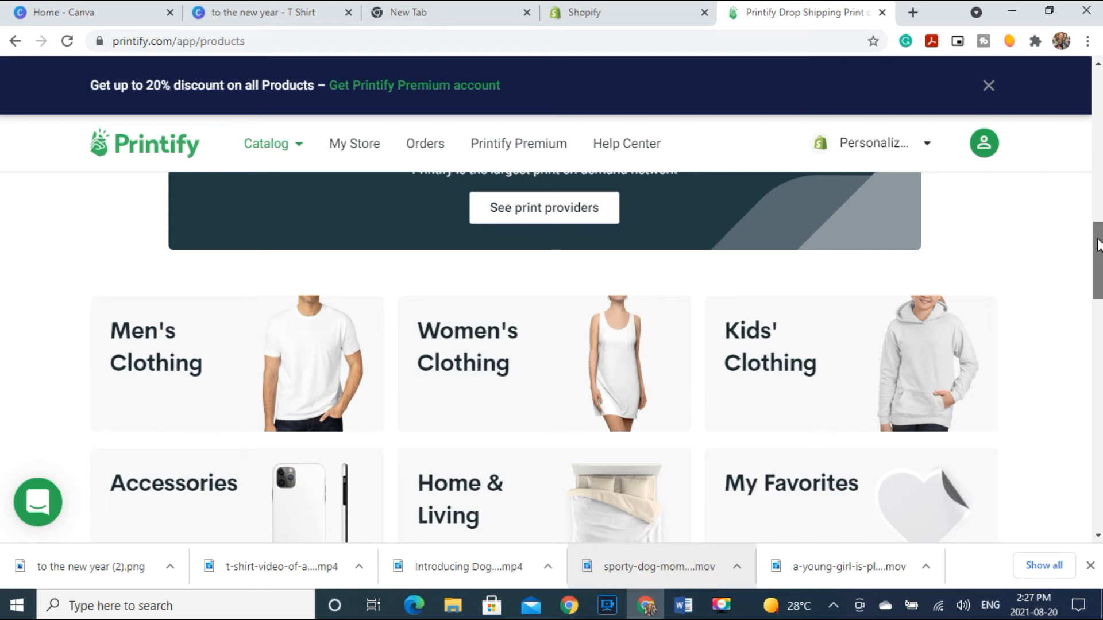
mouse_move(1099, 244)
left_mouse_down()
mouse_move(1099, 262)
mouse_move(1098, 227)
mouse_move(1099, 256)
left_mouse_up()
left_click(492, 280)
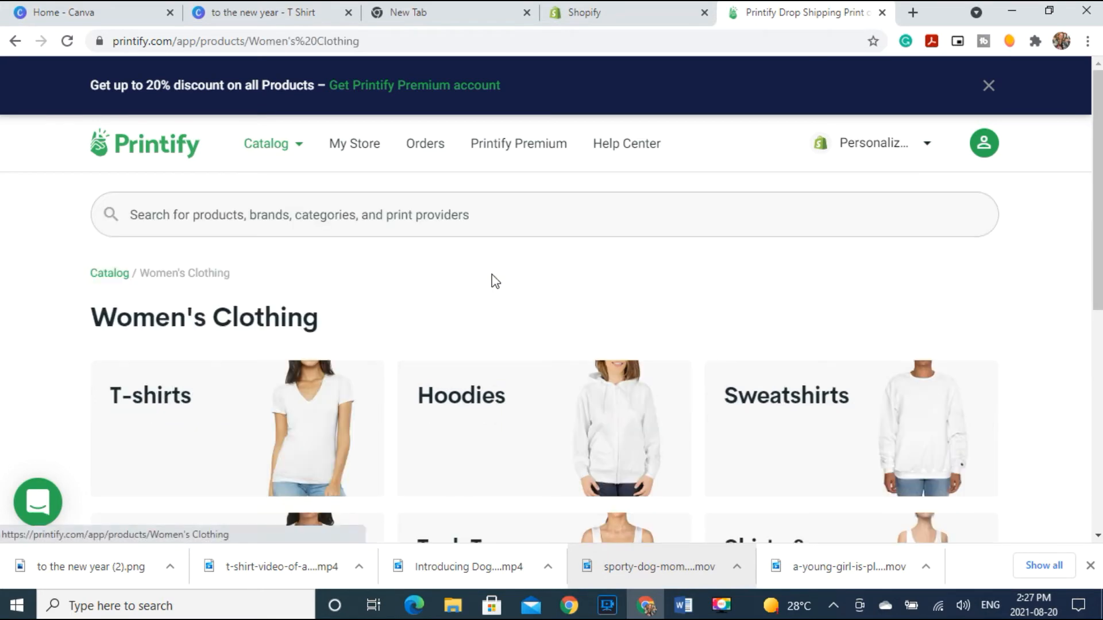
left_click(285, 393)
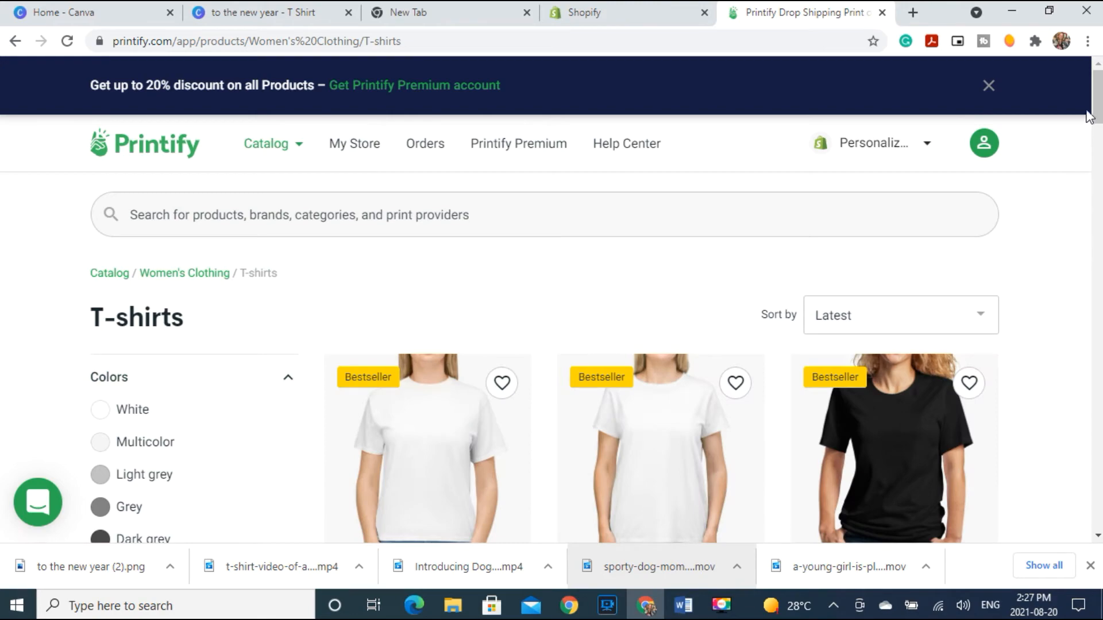
mouse_move(1098, 84)
left_mouse_down()
mouse_move(1099, 140)
mouse_move(1099, 91)
mouse_move(1099, 102)
left_mouse_up()
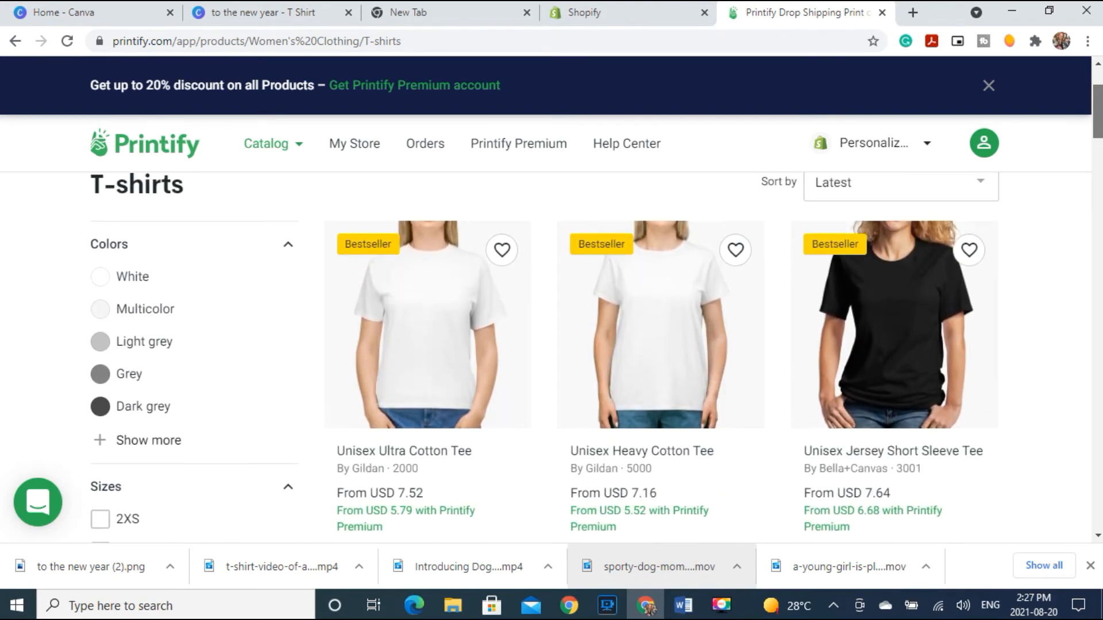
left_click(449, 310)
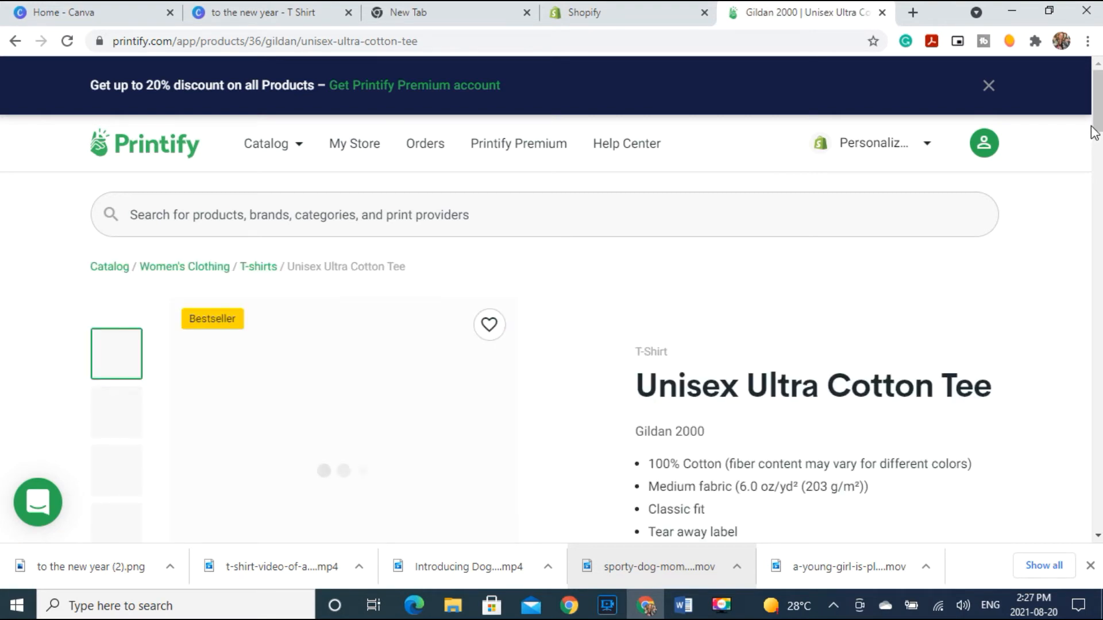
Start designing the tee with SwiftPOD as the print provider
left_click_drag(1098, 115, 1097, 183)
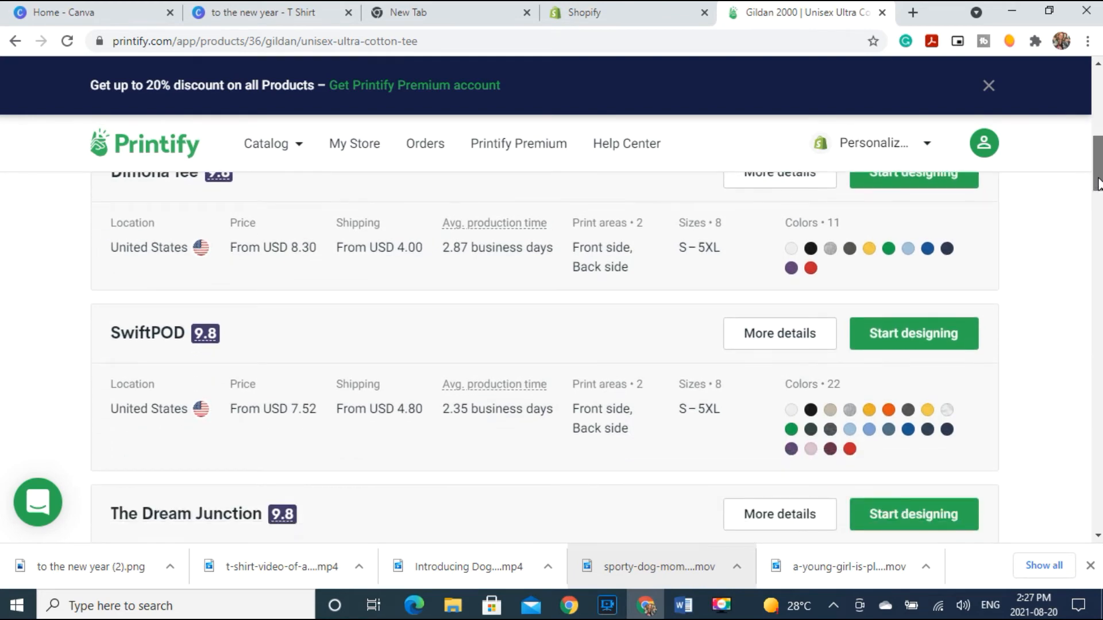
left_click_drag(1097, 184, 1098, 183)
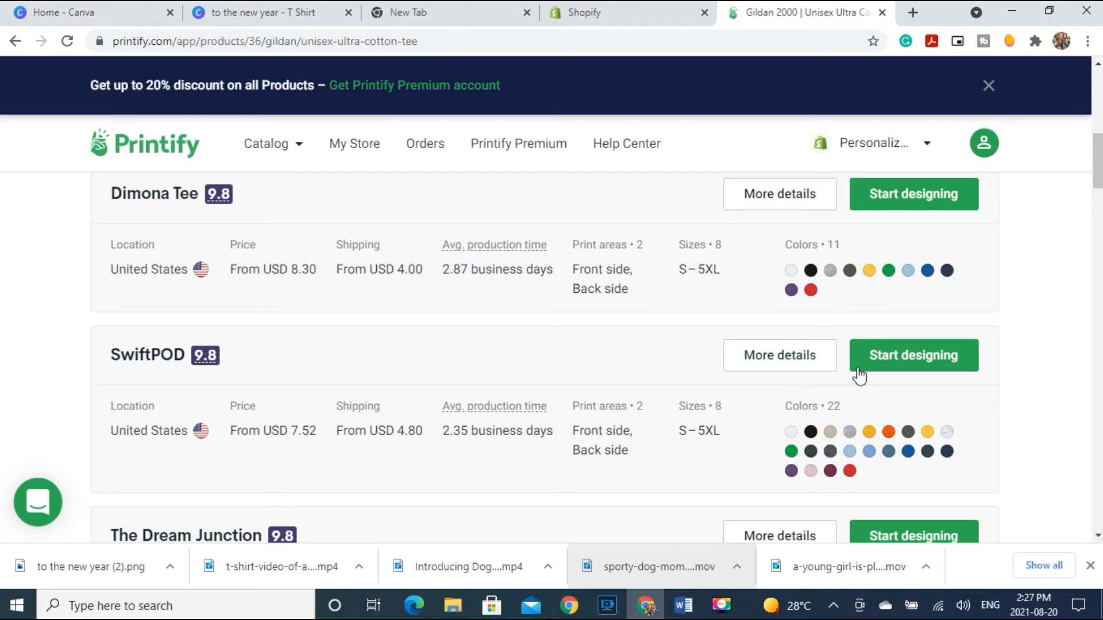
left_click(916, 365)
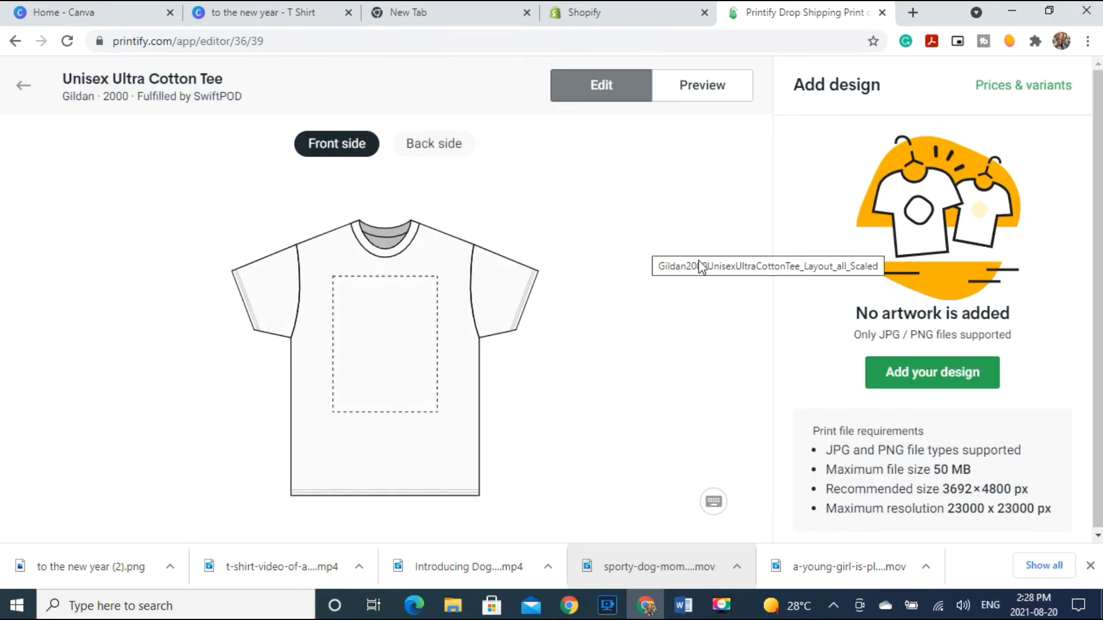
Add the design file "to the new year (2)" from the device's Downloads folder to the front of the tee
left_click(933, 379)
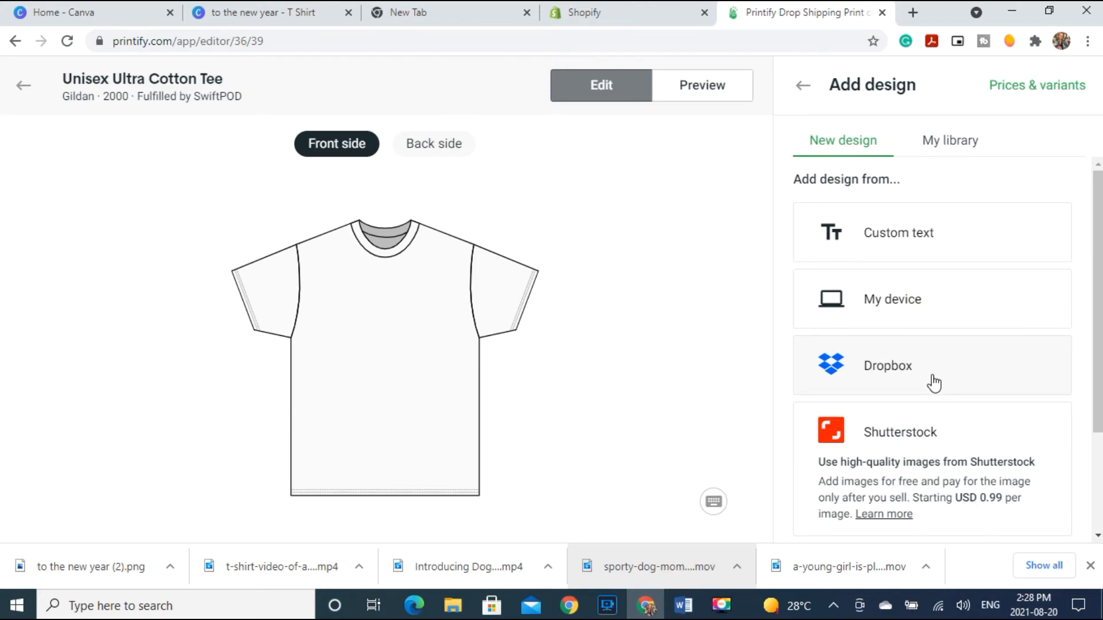
left_click(935, 306)
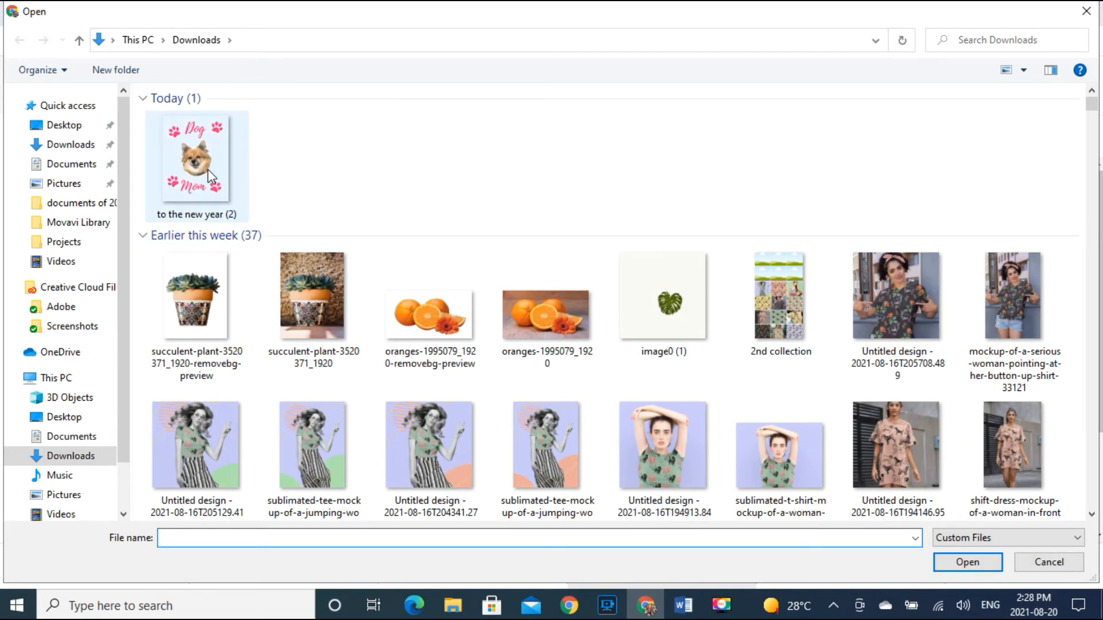
left_click(227, 207)
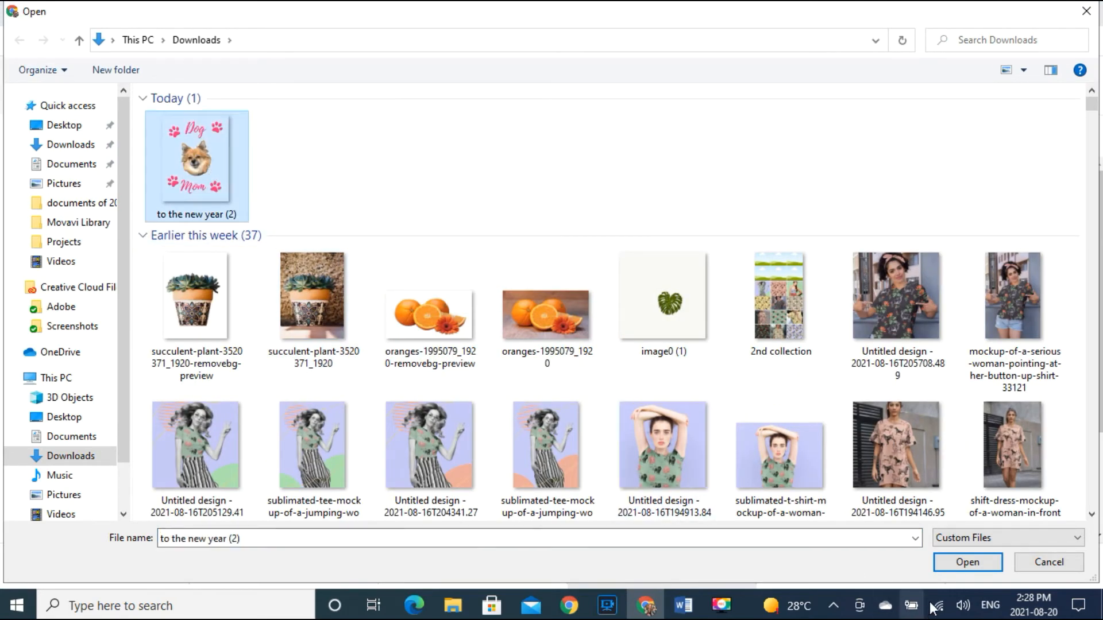
left_click(965, 563)
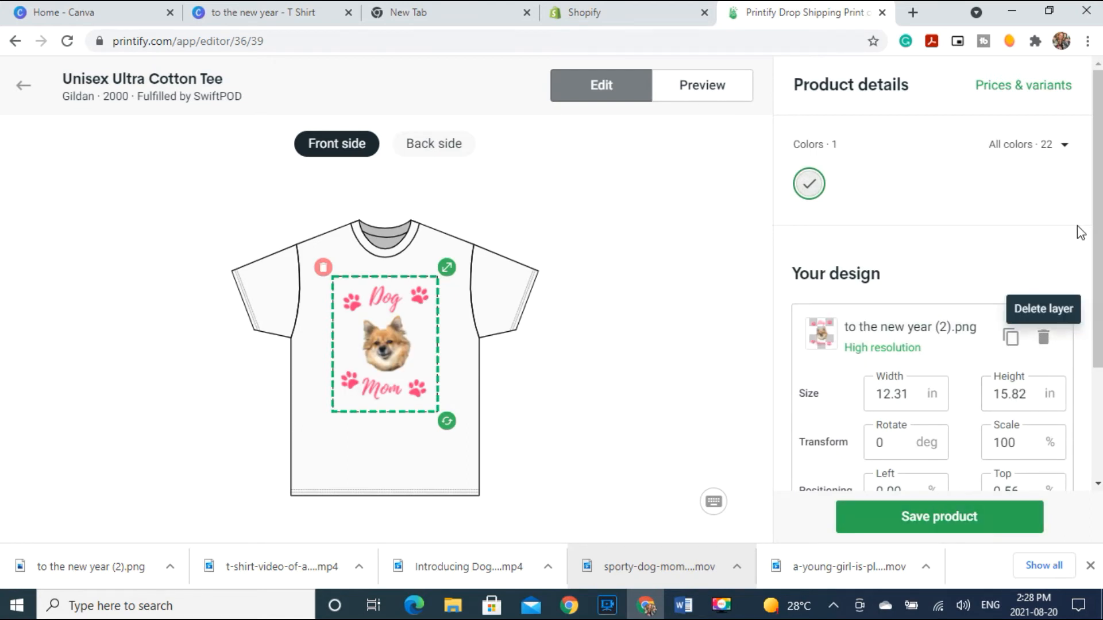
Add black to the shirt colors and remove white, leaving black as the only selected color
mouse_move(1097, 218)
left_mouse_down()
mouse_move(1097, 308)
mouse_move(1097, 212)
left_mouse_up()
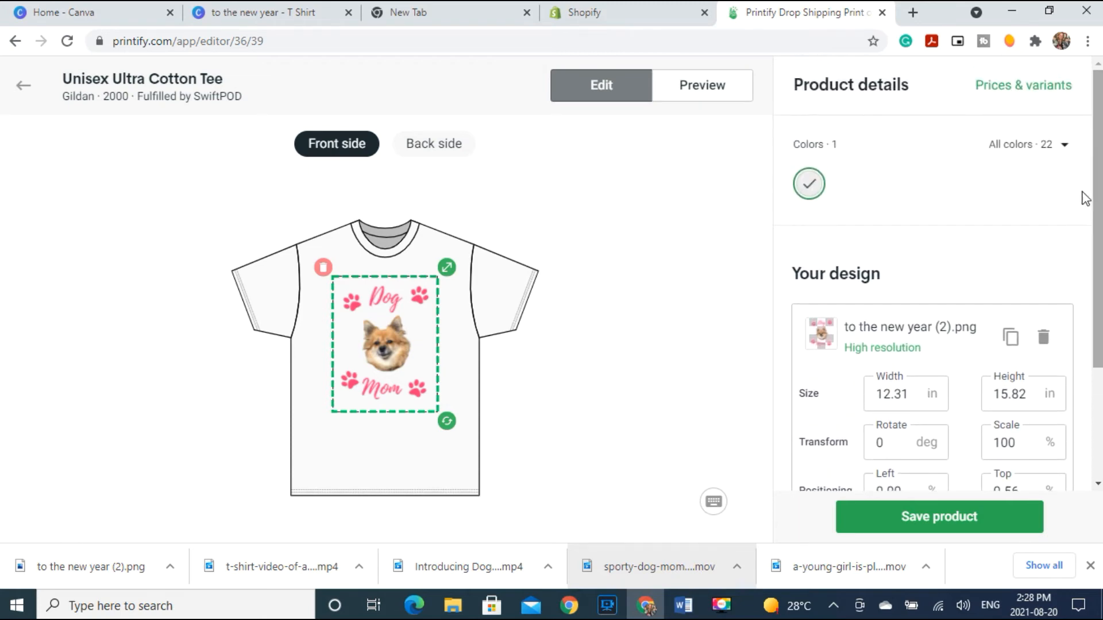
left_click(1066, 150)
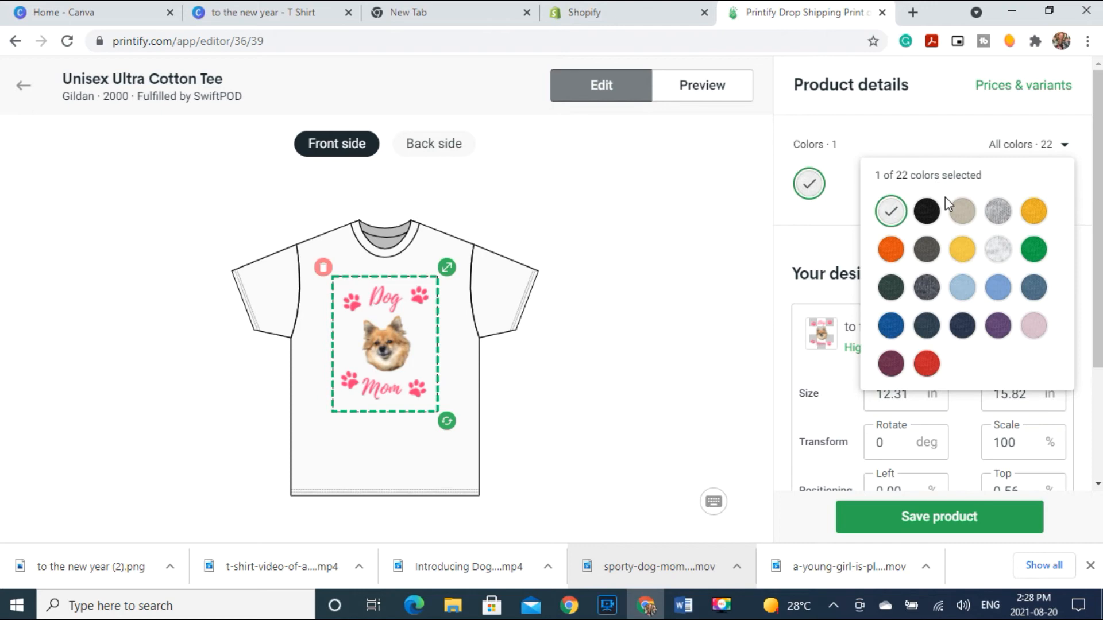
left_click(918, 215)
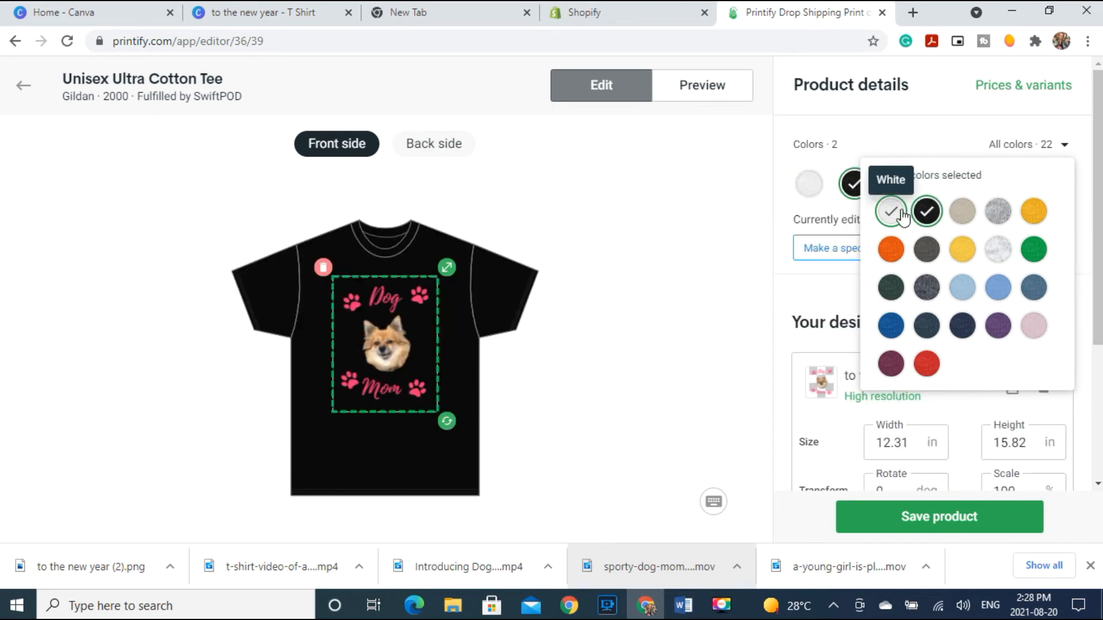
left_click(893, 212)
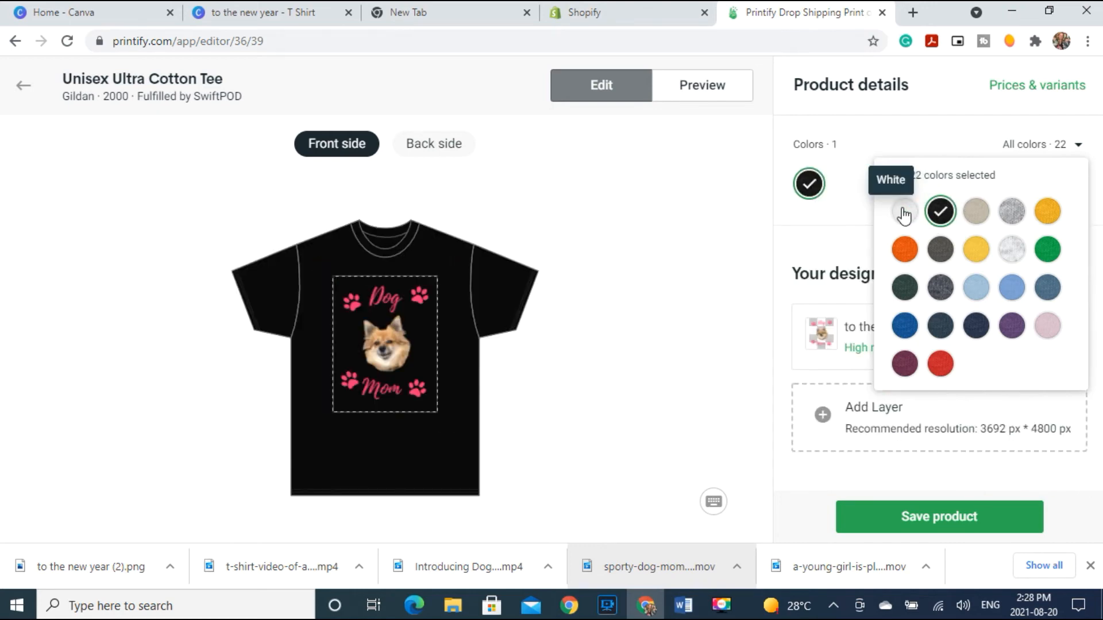
left_click(966, 146)
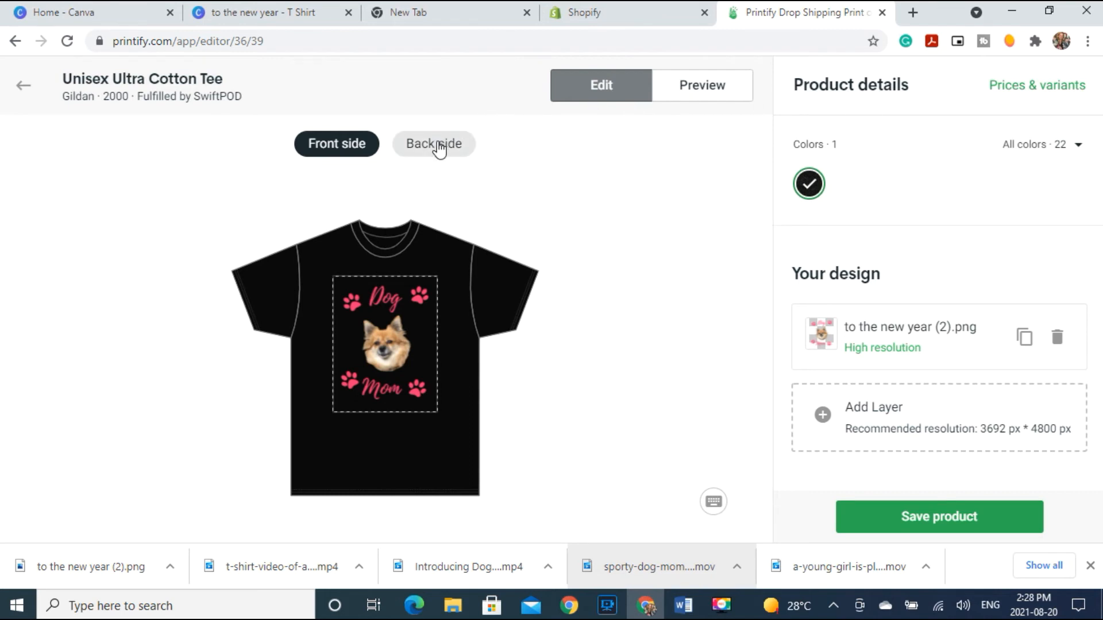
Check the shirt's back side, return to the front side and view the product preview
left_click(440, 149)
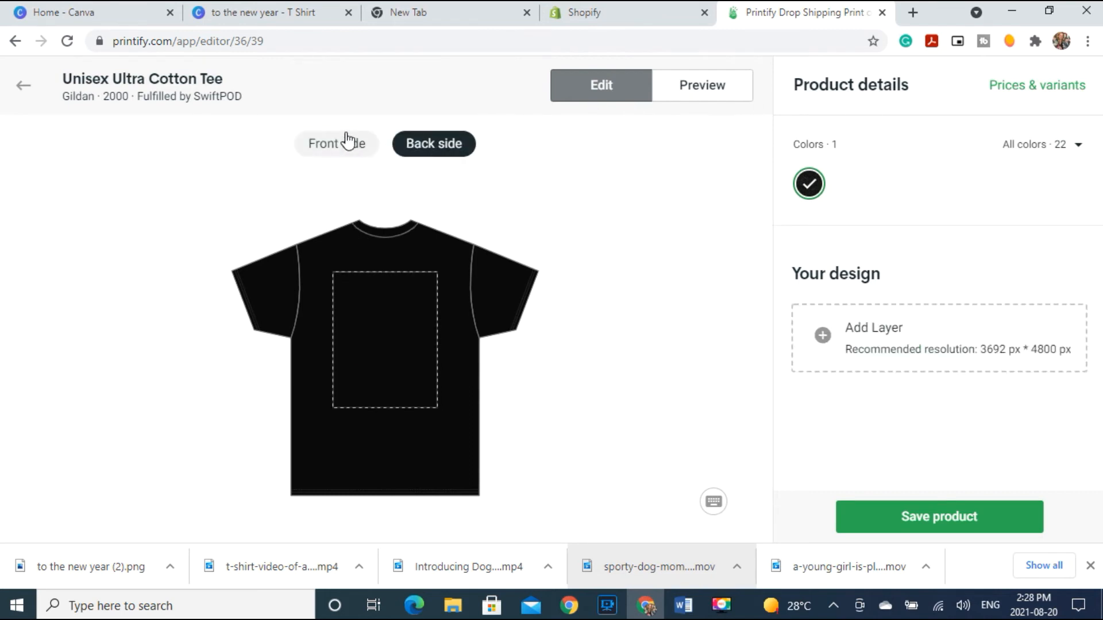
left_click(333, 147)
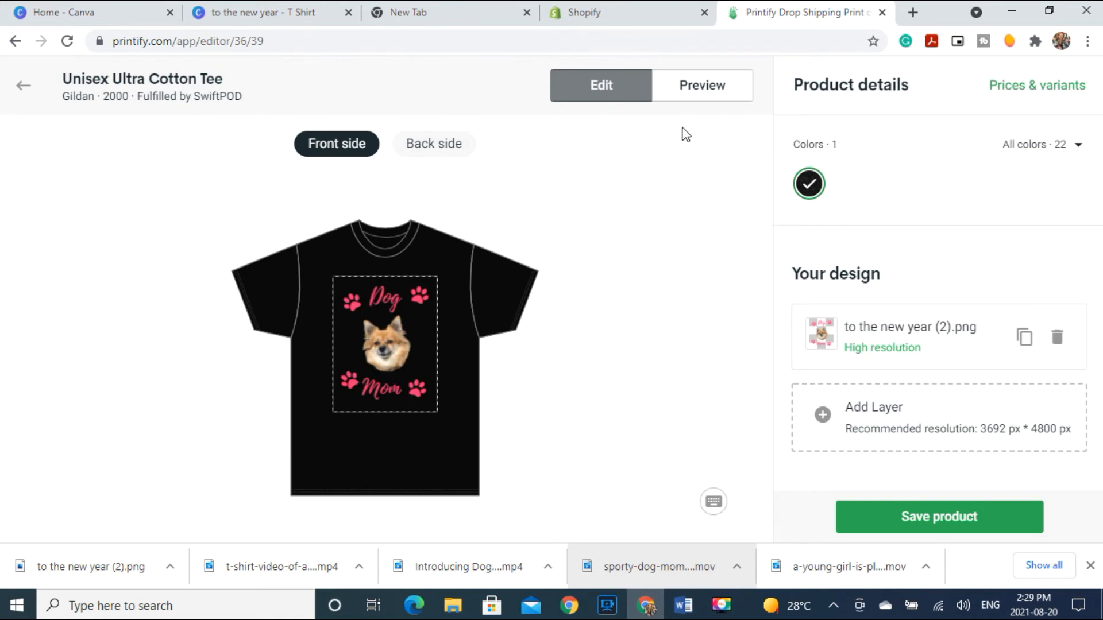
left_click(705, 92)
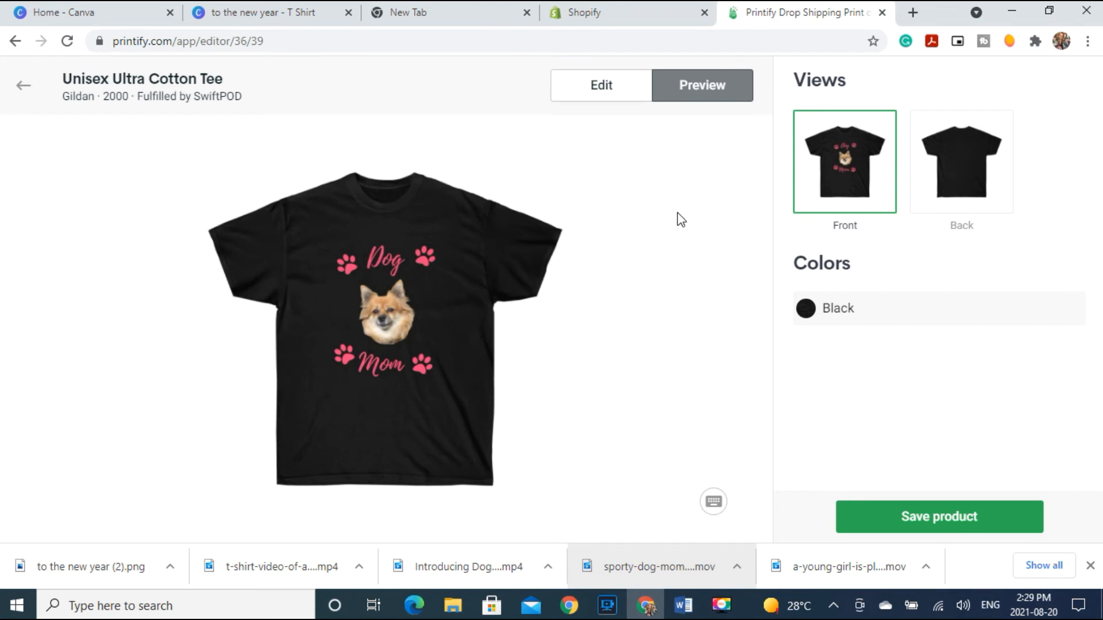
Save the black tee as a product and look over the store's product list
left_click(948, 522)
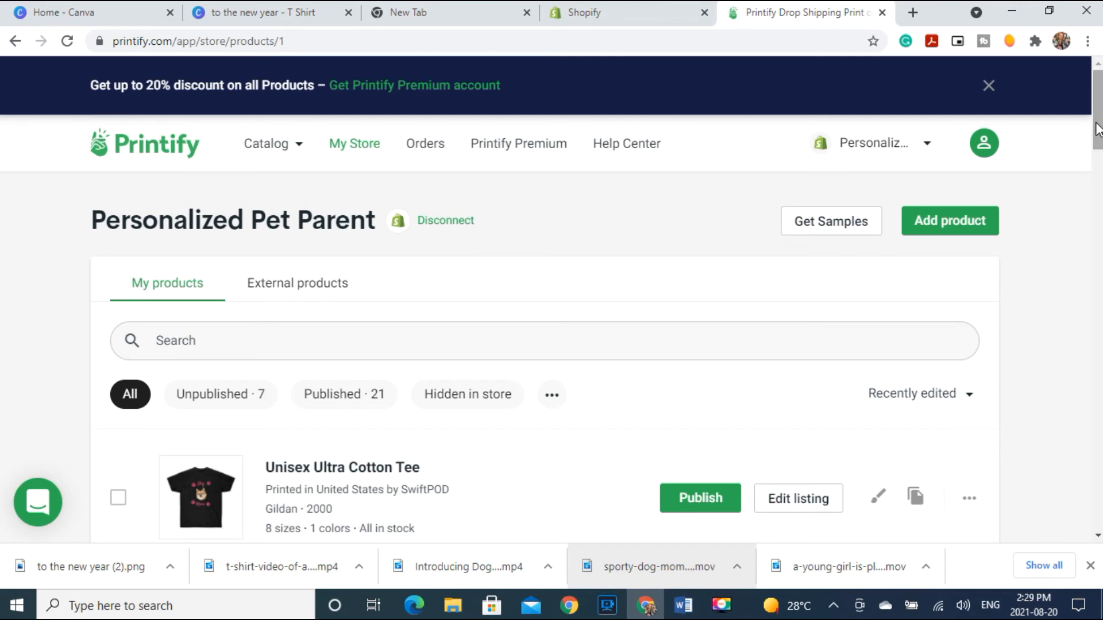
left_click_drag(1097, 127, 1098, 152)
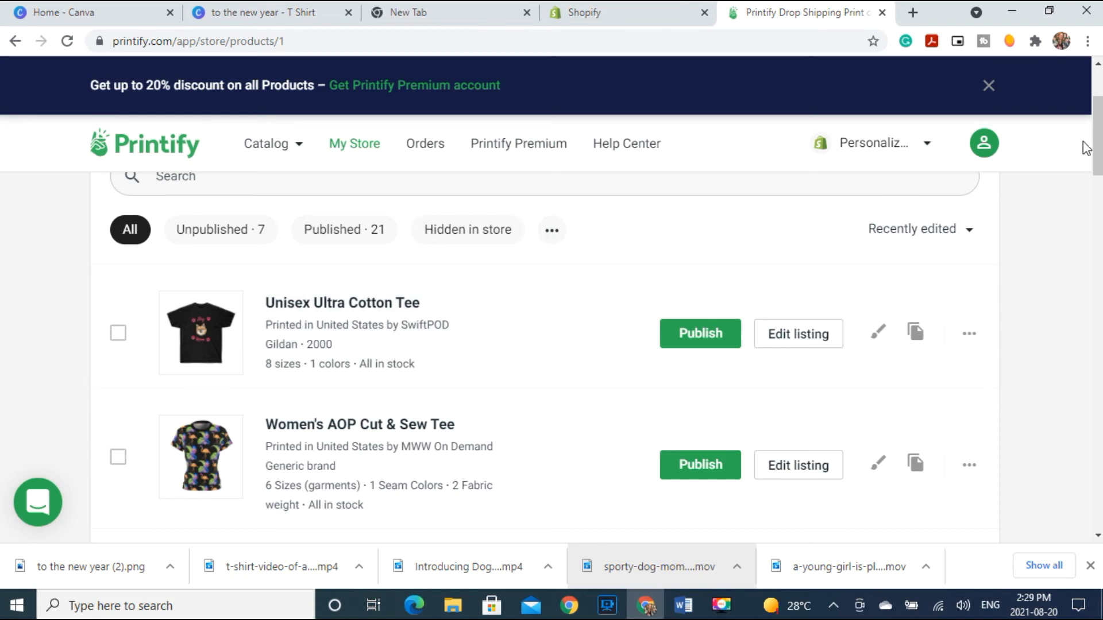
left_click_drag(1097, 161, 1097, 124)
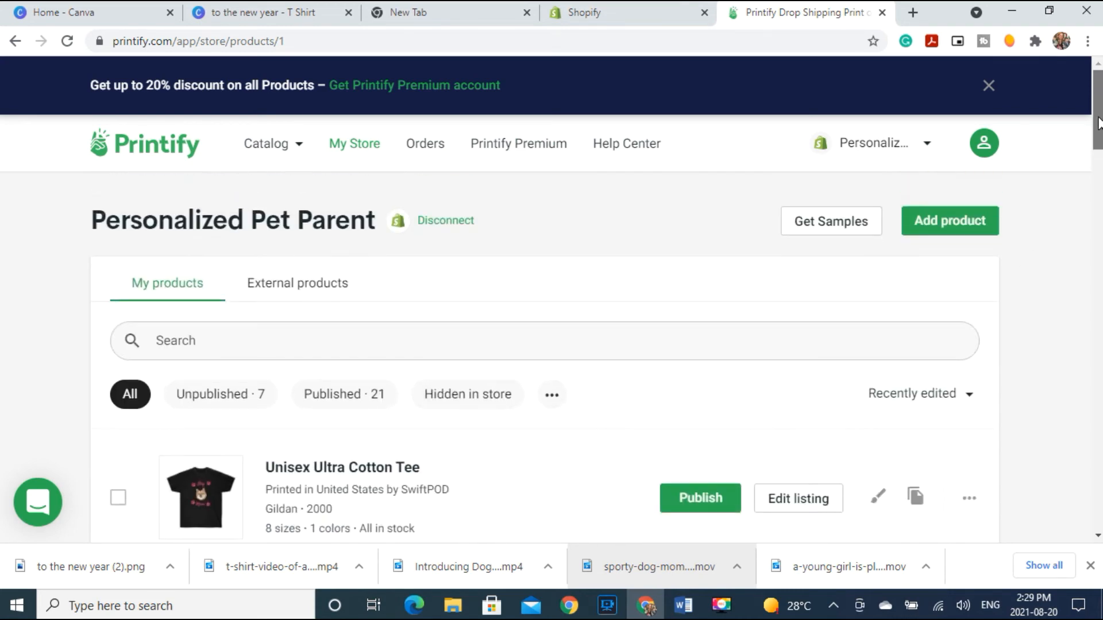